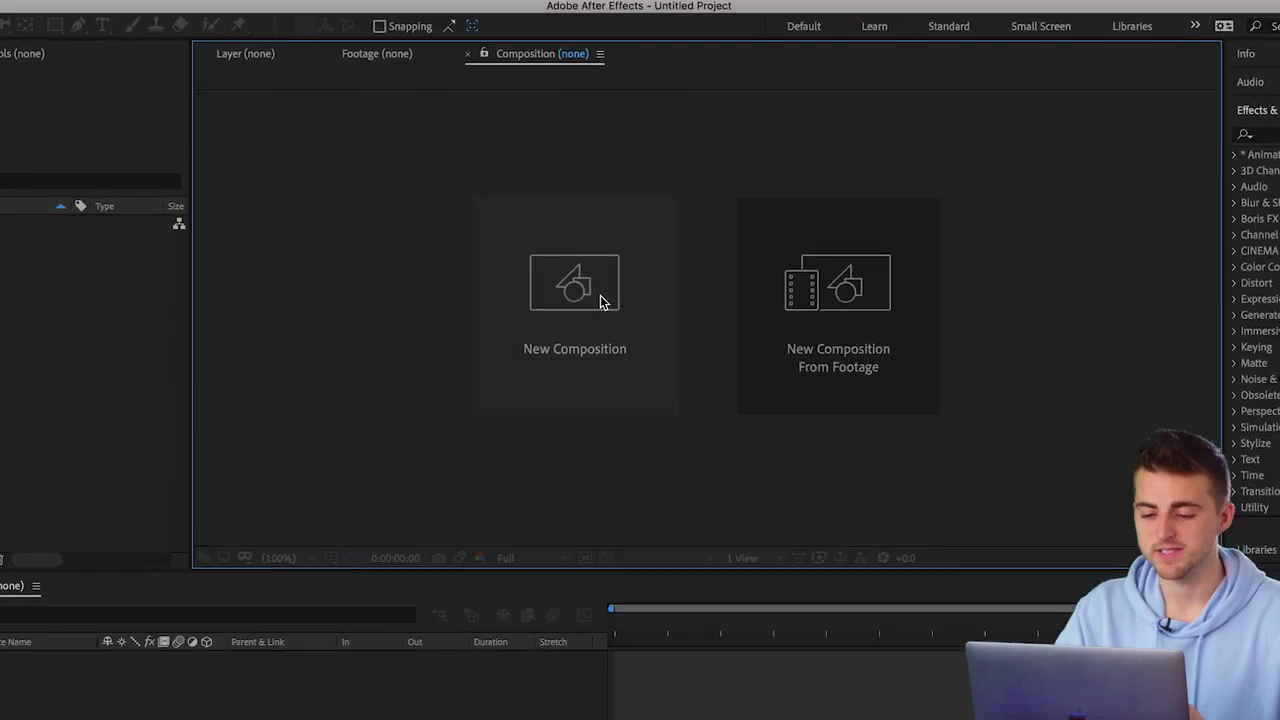
Create a new 1920×1080 composition named GIF
left_click(601, 302)
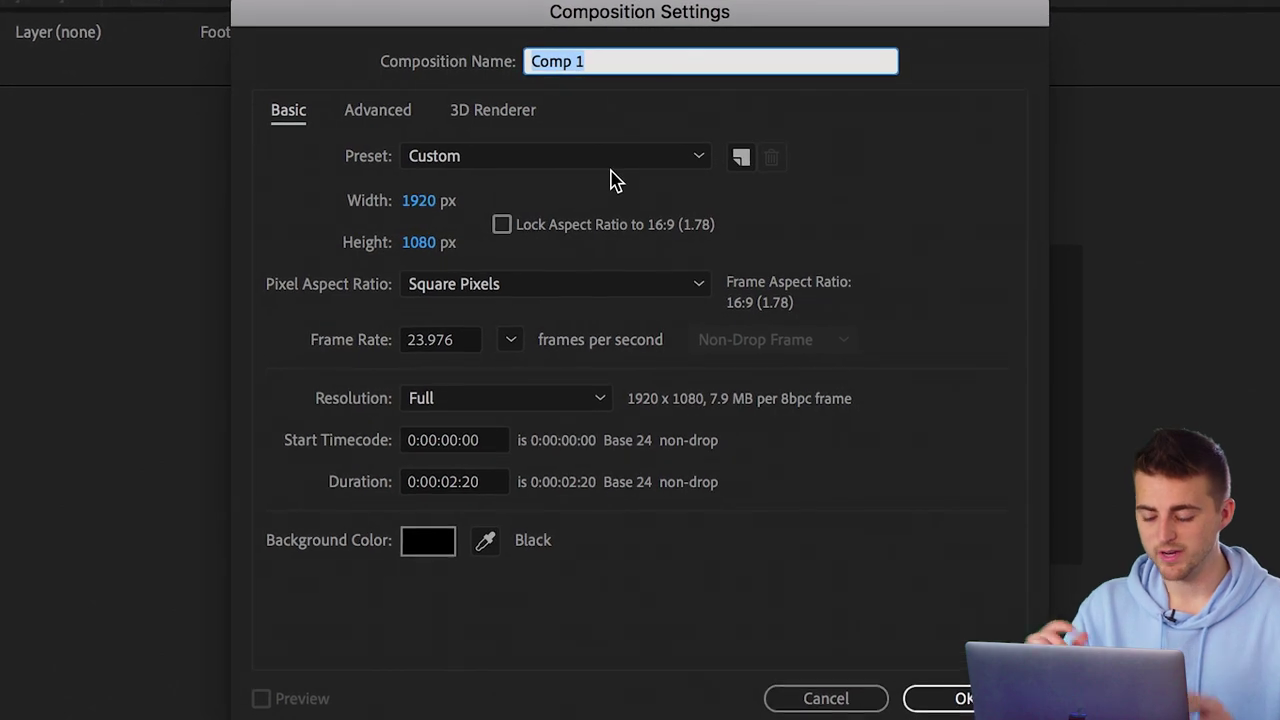
type("GIF")
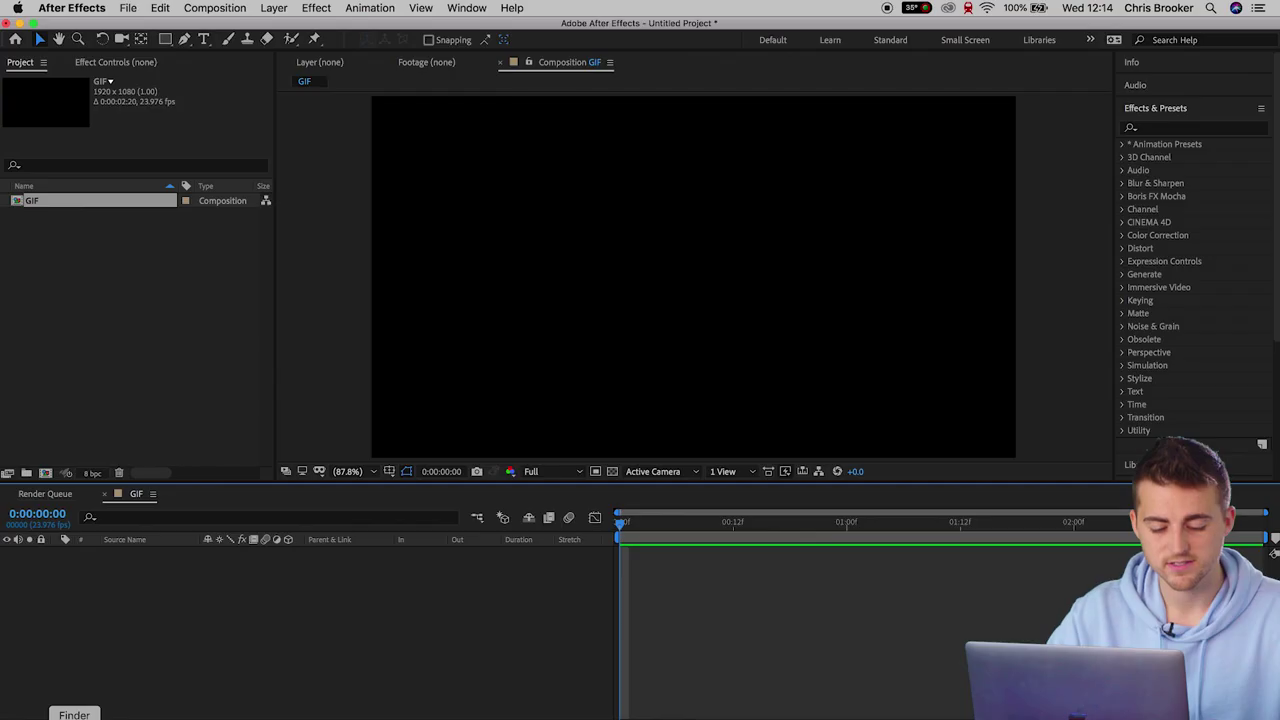
left_click(74, 716)
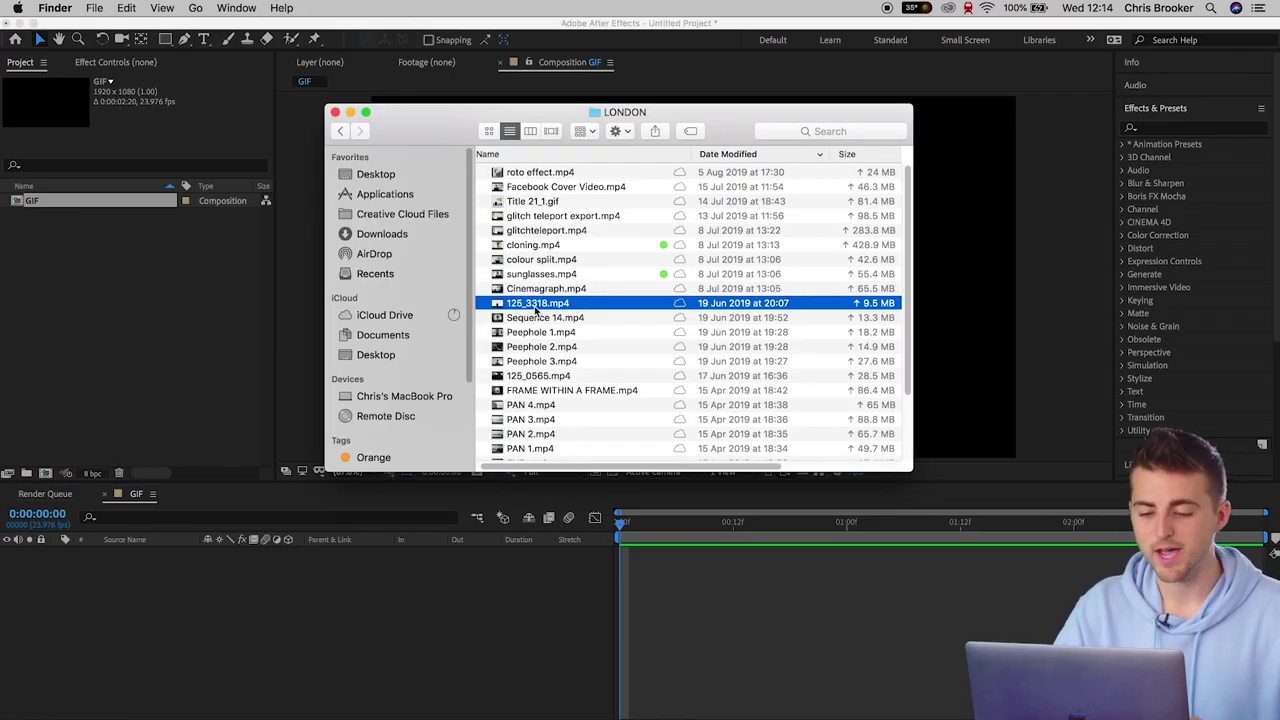
Import 125_3318.mp4 from Finder and drop it onto the GIF timeline as a layer
left_click_drag(534, 307, 53, 305)
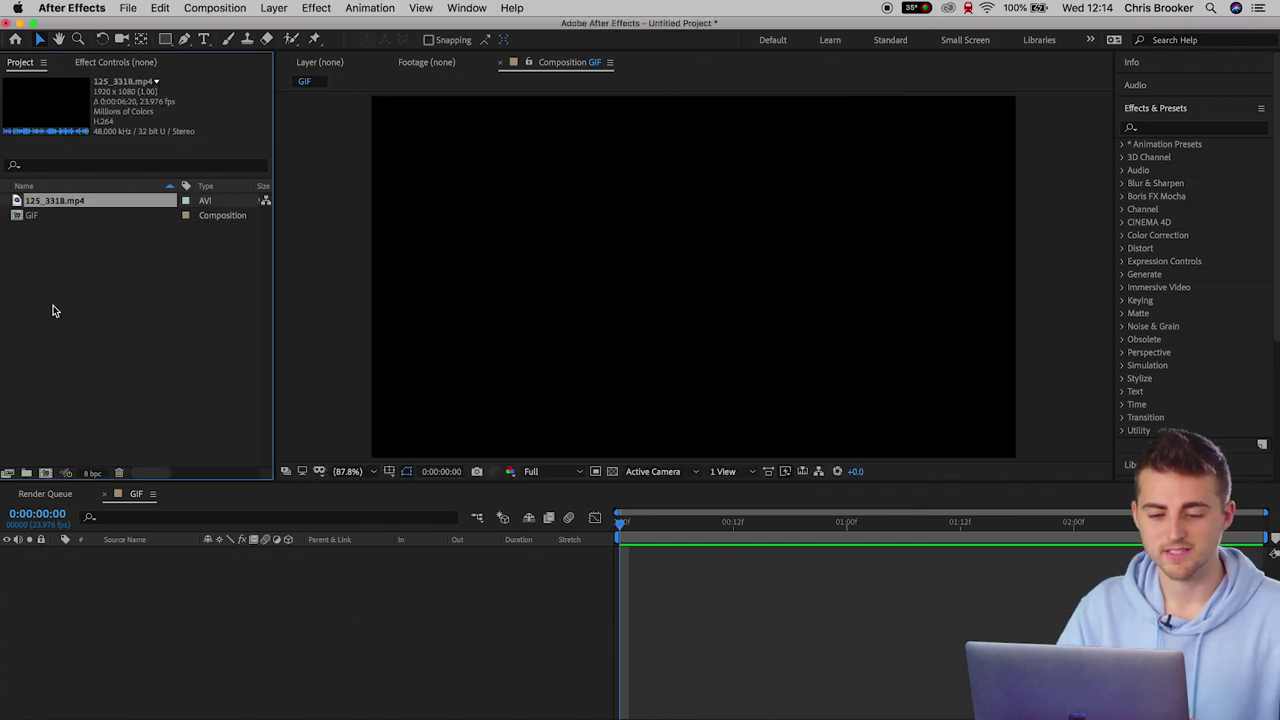
left_click_drag(78, 200, 157, 607)
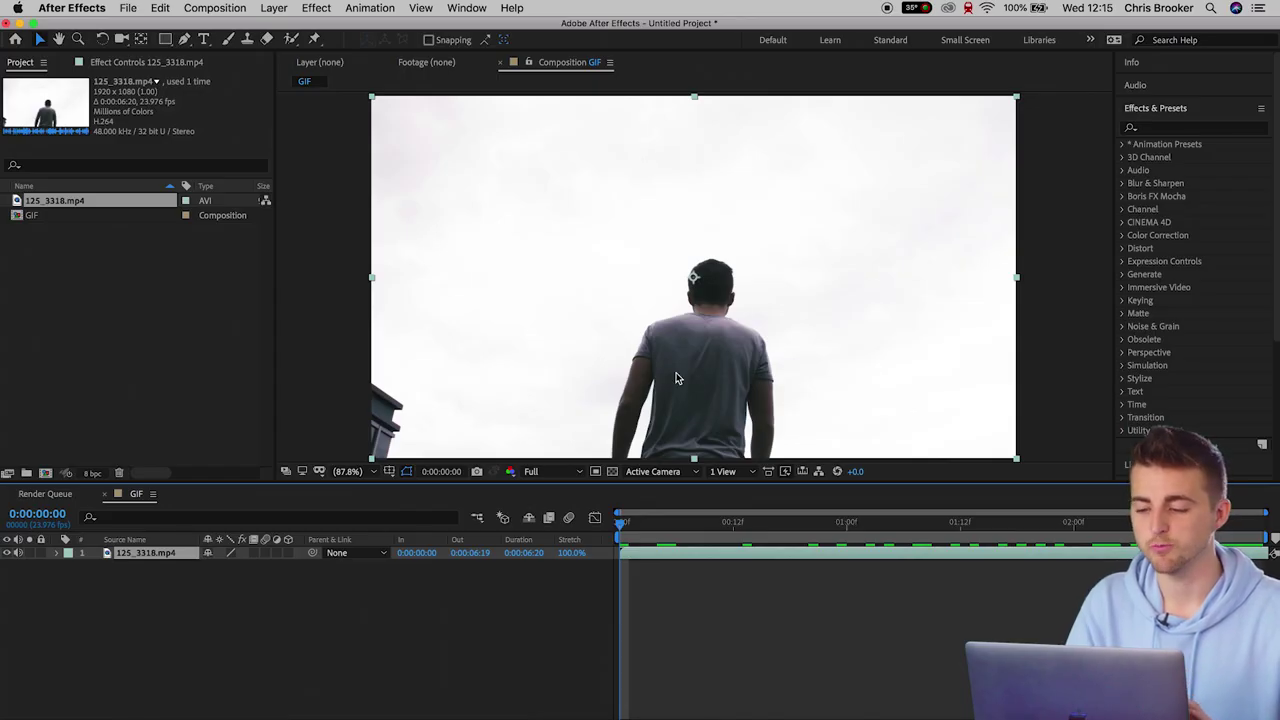
Paint a Roto Brush matte over the man on the 125_3318.mp4 layer to separate him from the sky
left_click(288, 42)
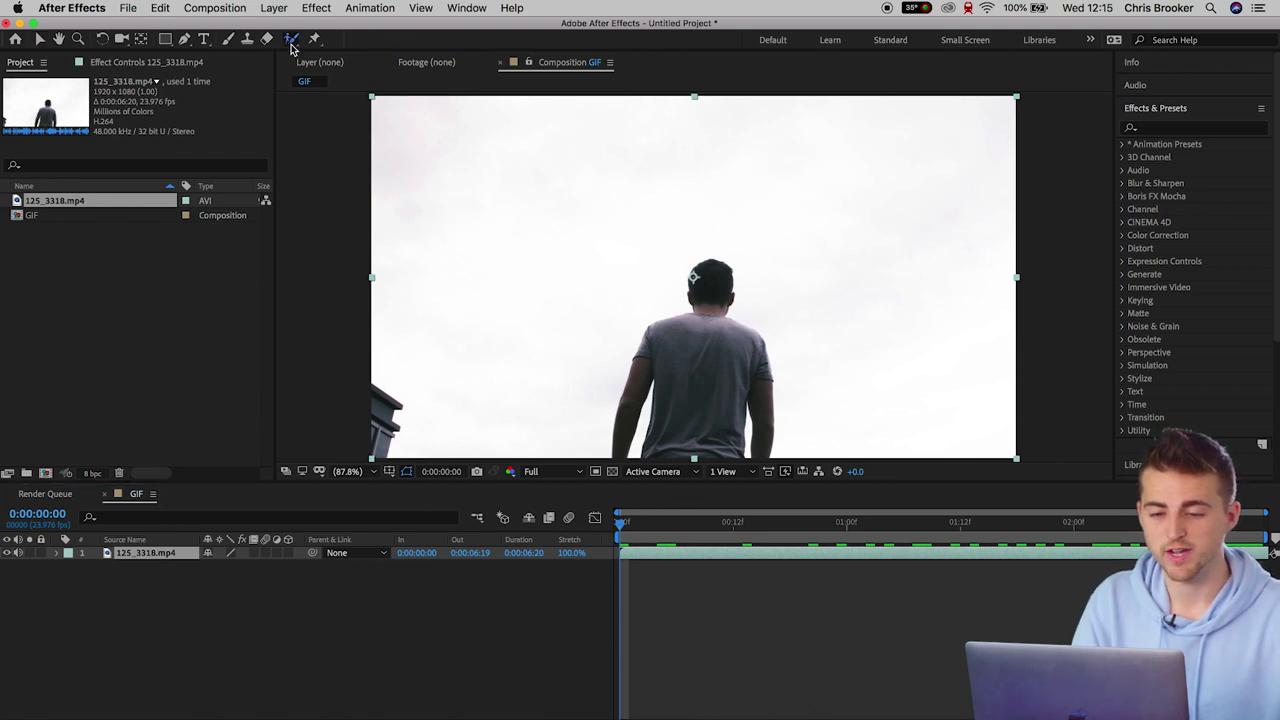
double_click(650, 360)
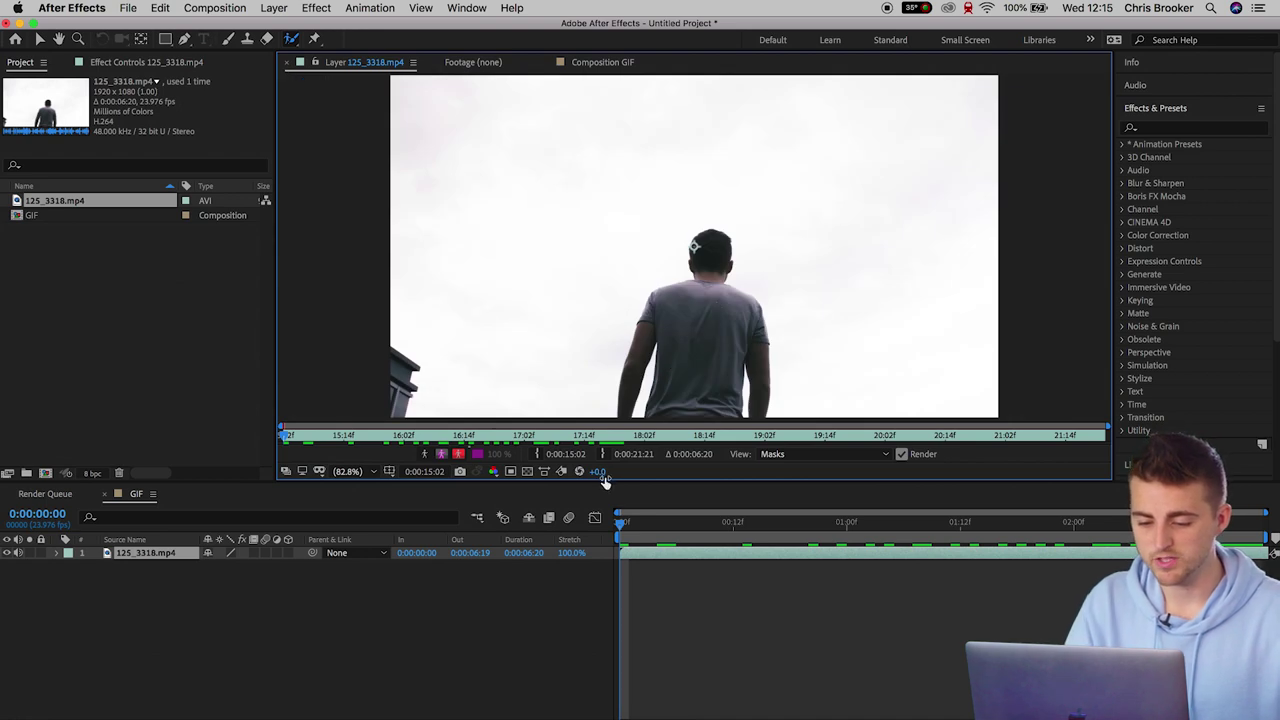
left_click_drag(601, 480, 601, 508)
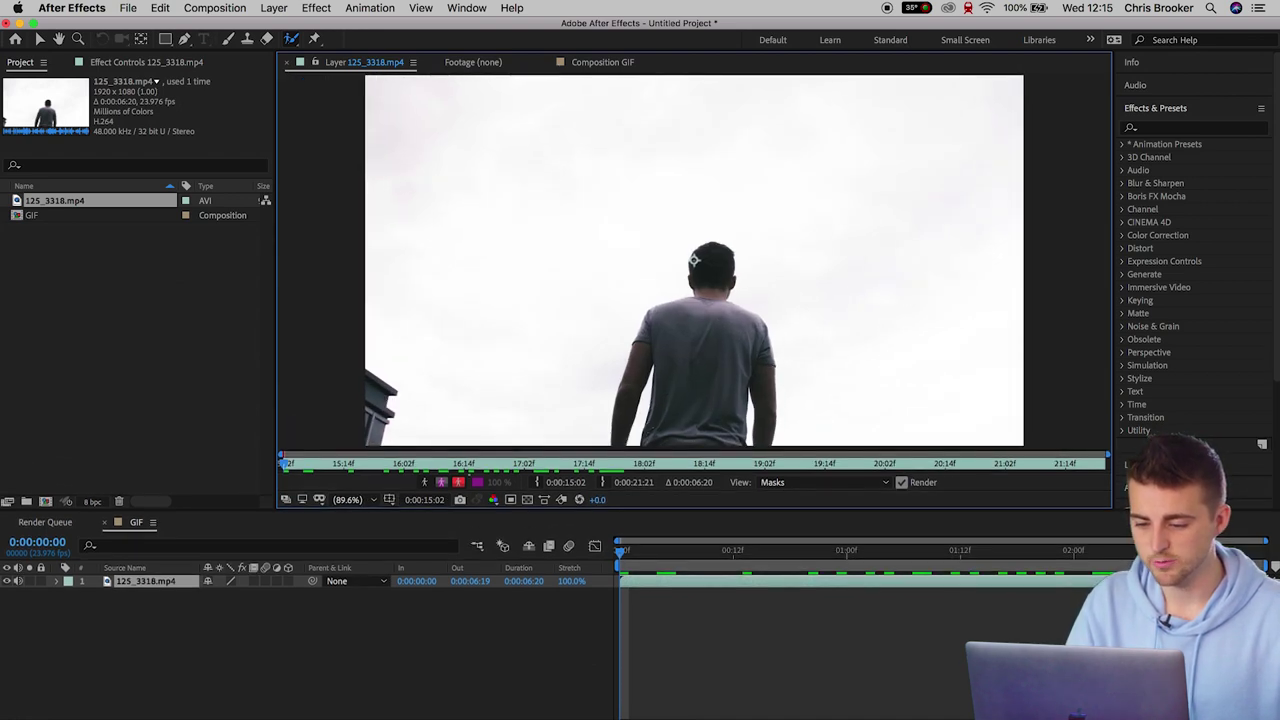
scroll(693, 260, "up", 1)
left_click_drag(672, 389, 668, 405)
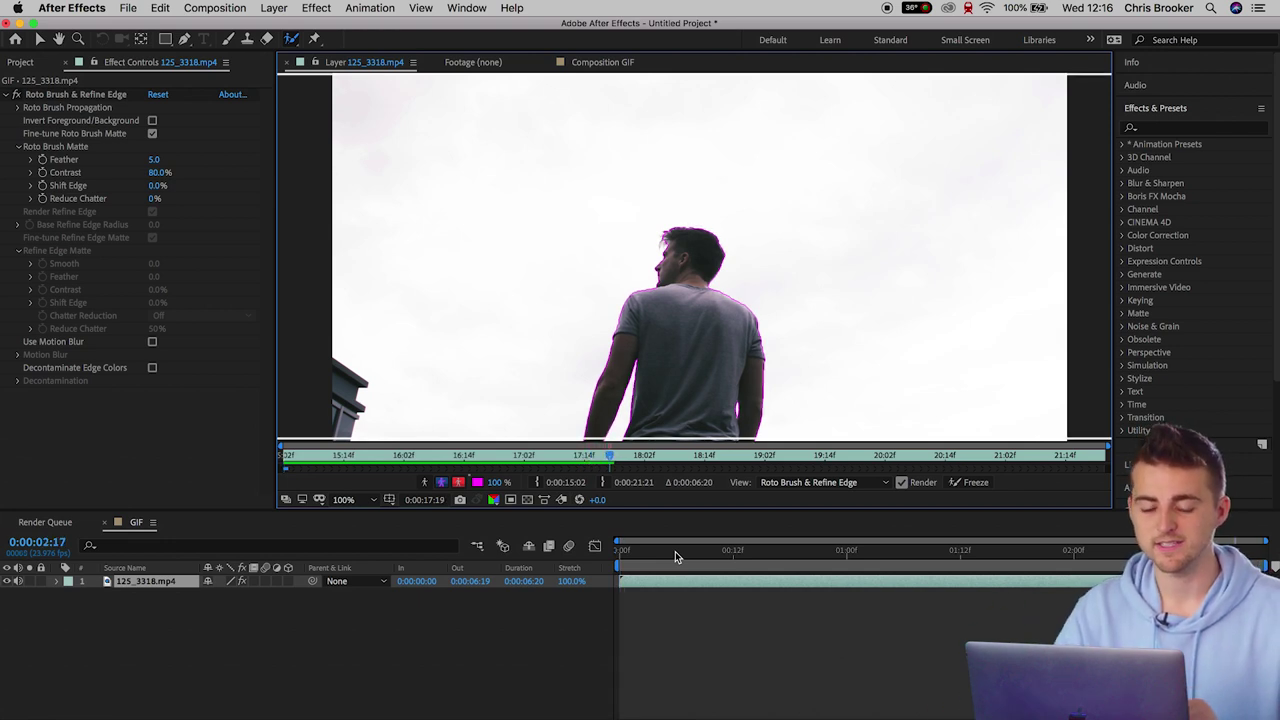
left_click(41, 40)
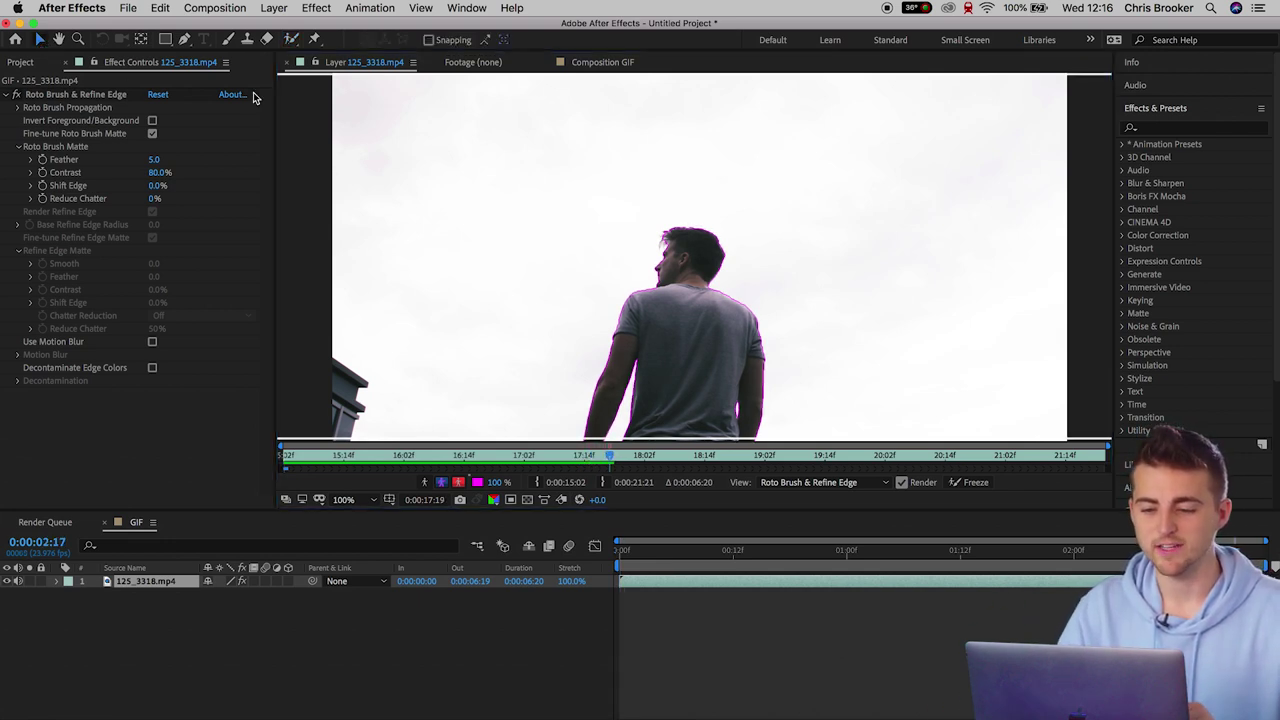
Play the GIF composition and turn on the transparency grid behind the cut-out man
left_click(598, 63)
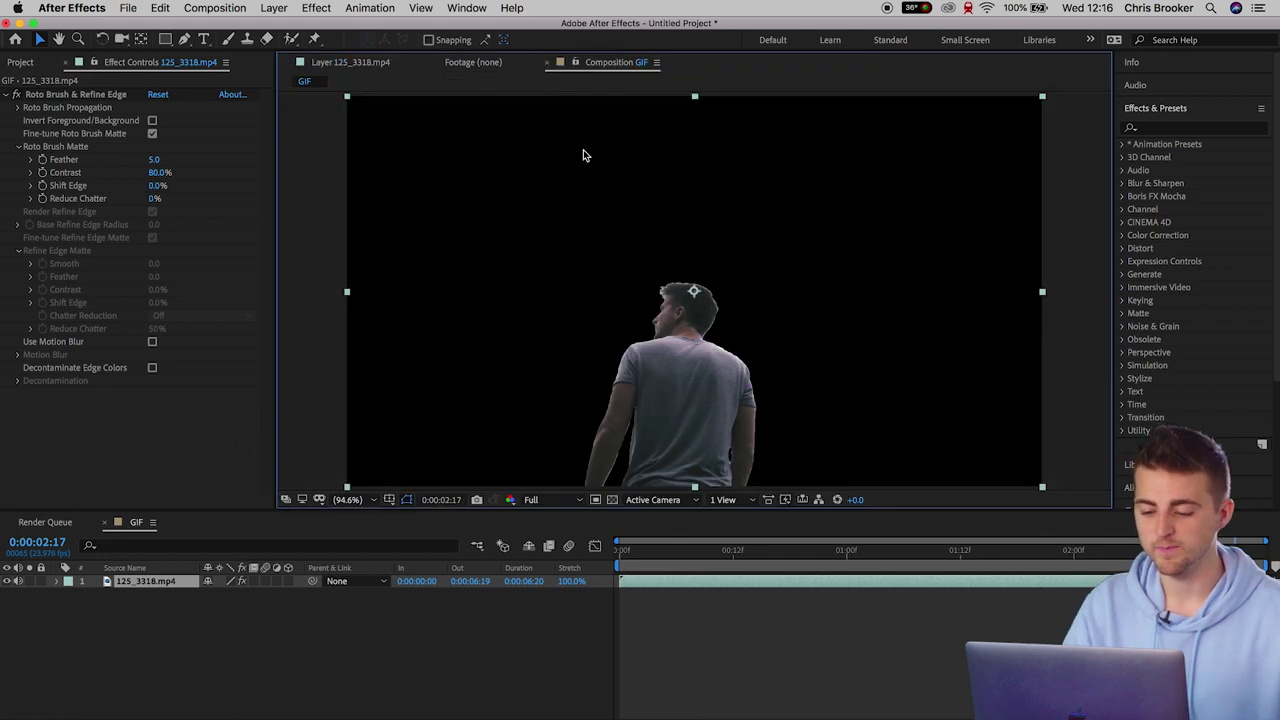
key("space")
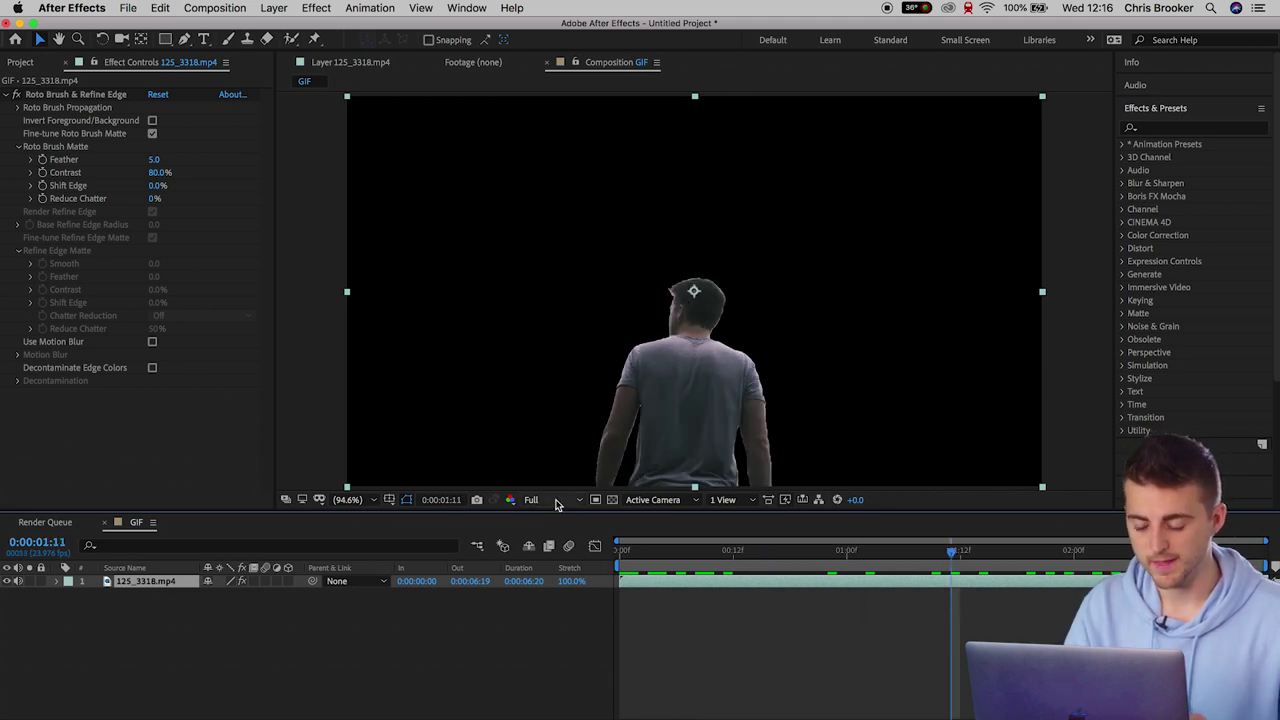
left_click(612, 500)
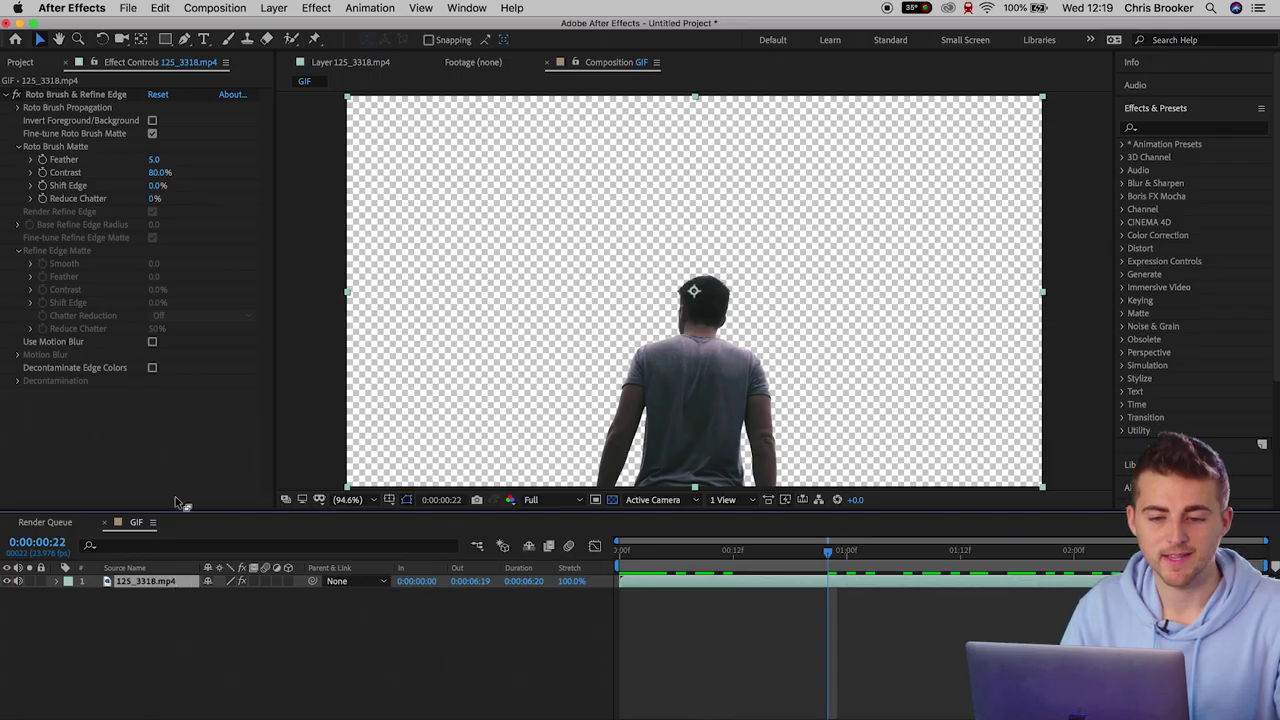
Add the GIF composition to the Render Queue and confirm its Best Settings render settings
left_click(128, 10)
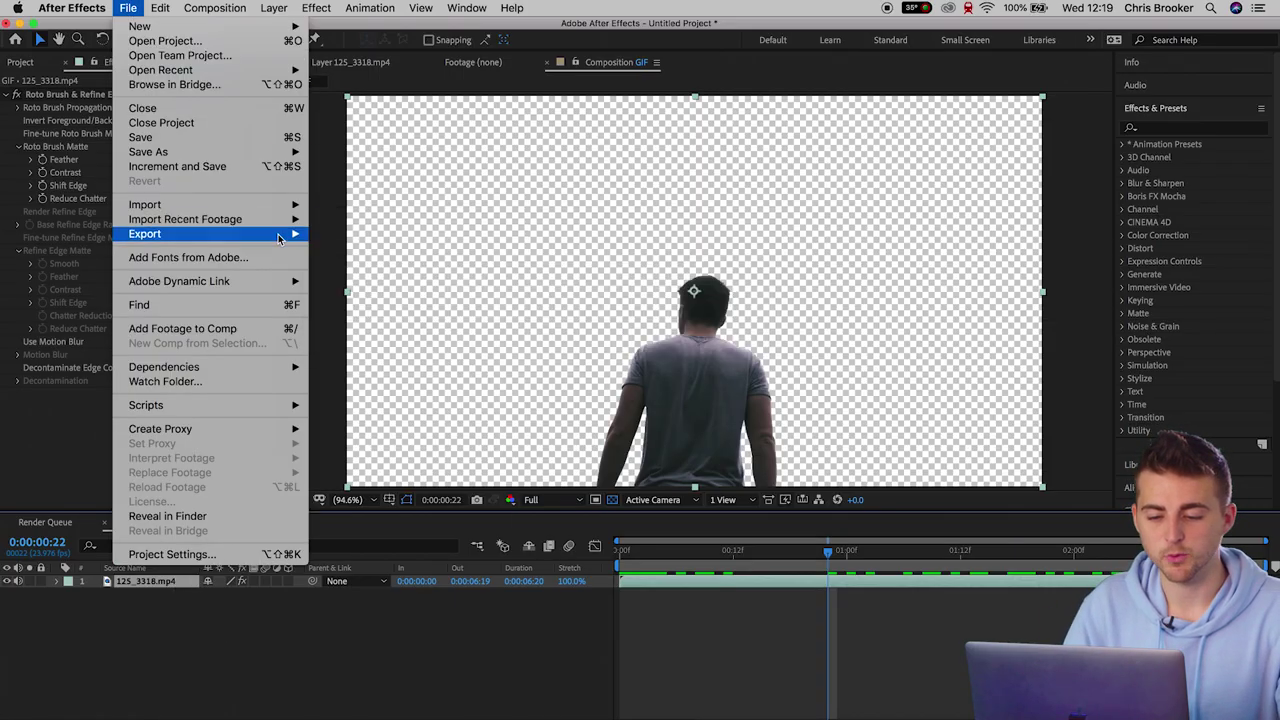
mouse_move(279, 238)
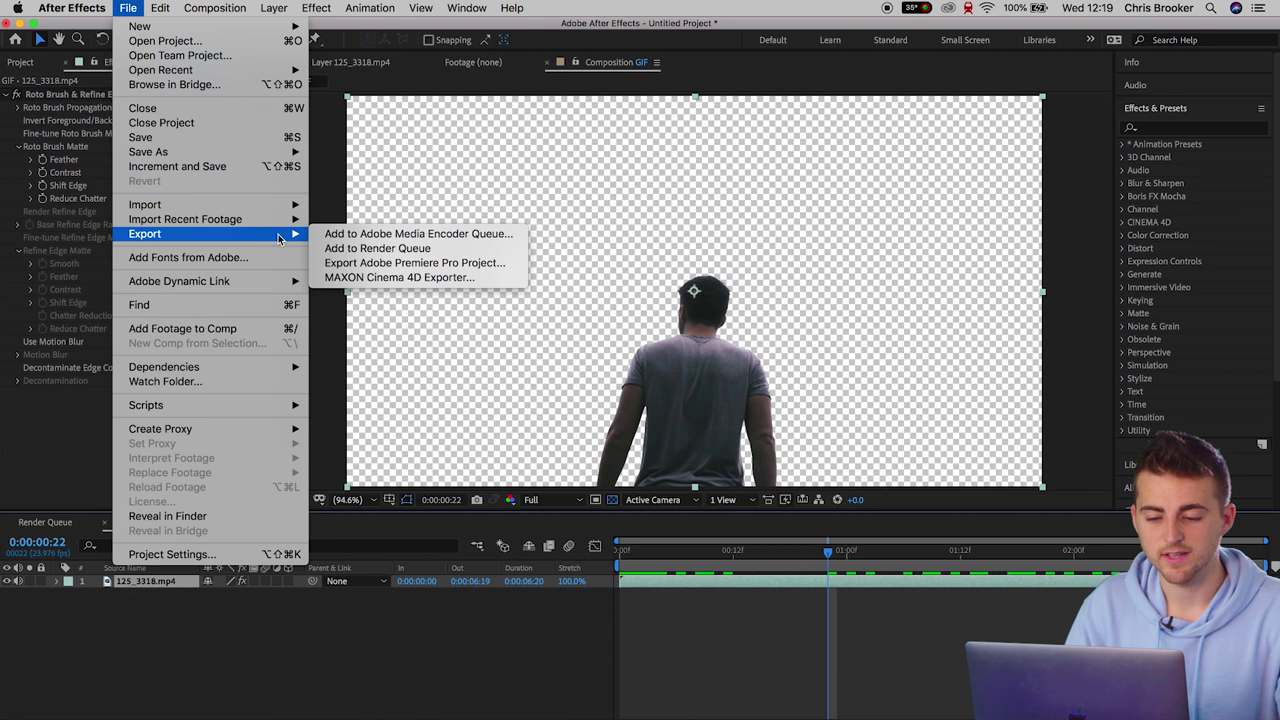
left_click(447, 249)
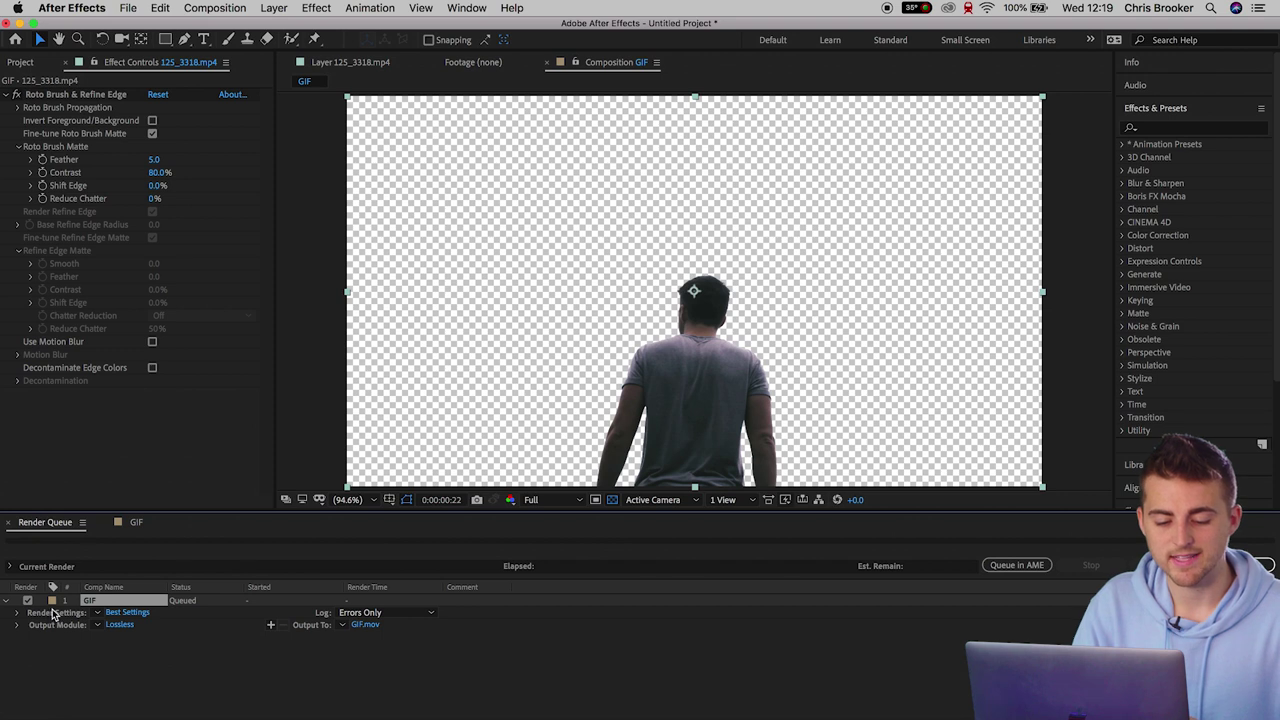
left_click(50, 617)
left_click(127, 612)
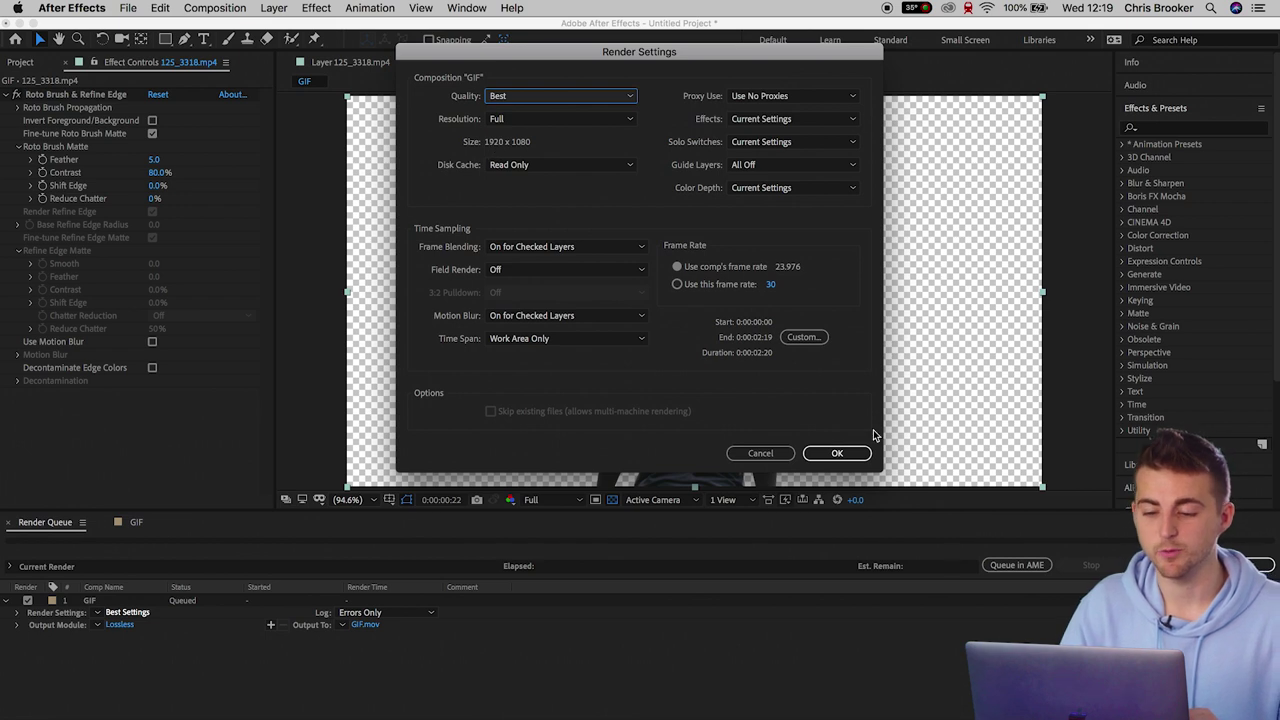
left_click(838, 453)
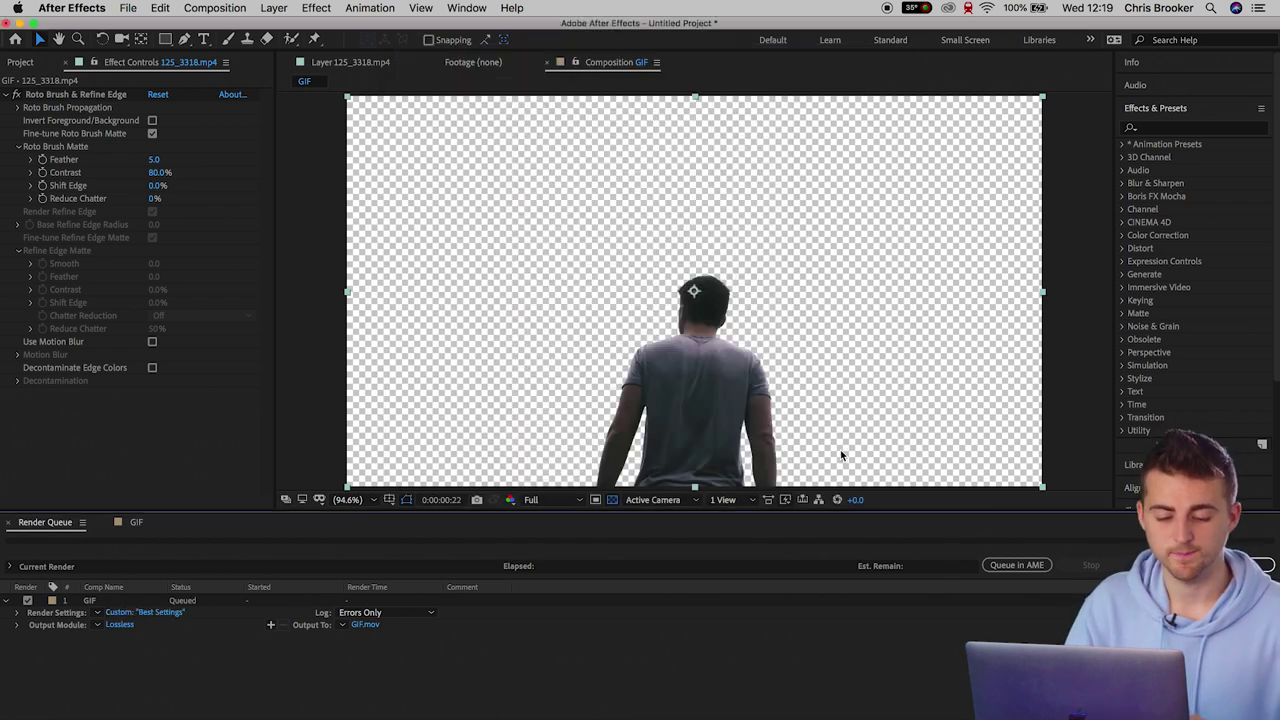
left_click(119, 624)
Set the output module to QuickTime with RGB + Alpha, Millions of Colors+, Premultiplied colour
left_click(588, 100)
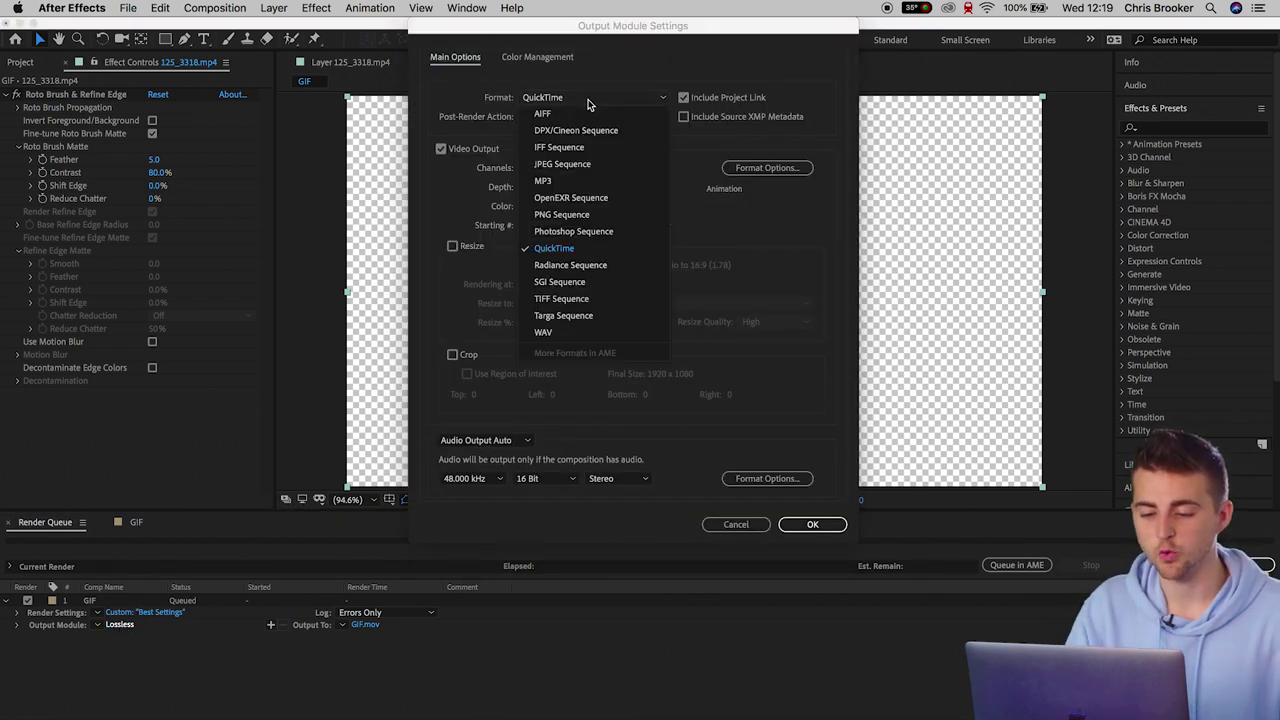
left_click(548, 247)
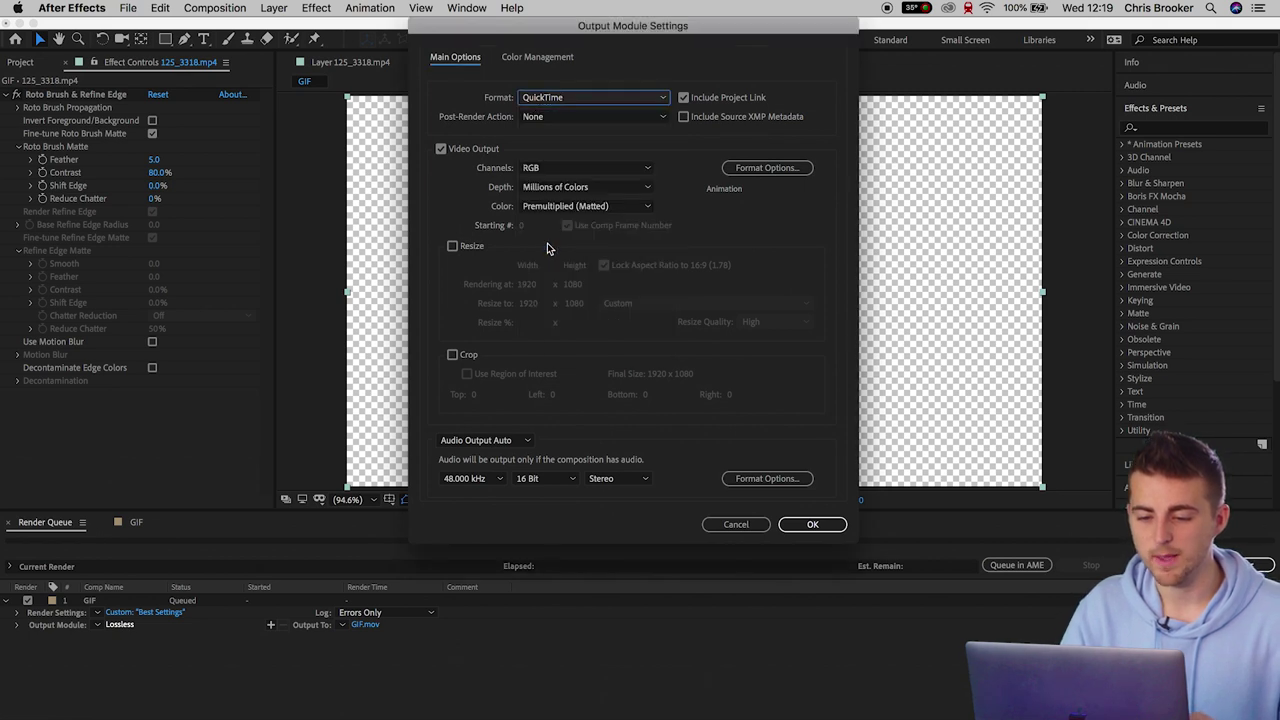
left_click(600, 118)
left_click(600, 122)
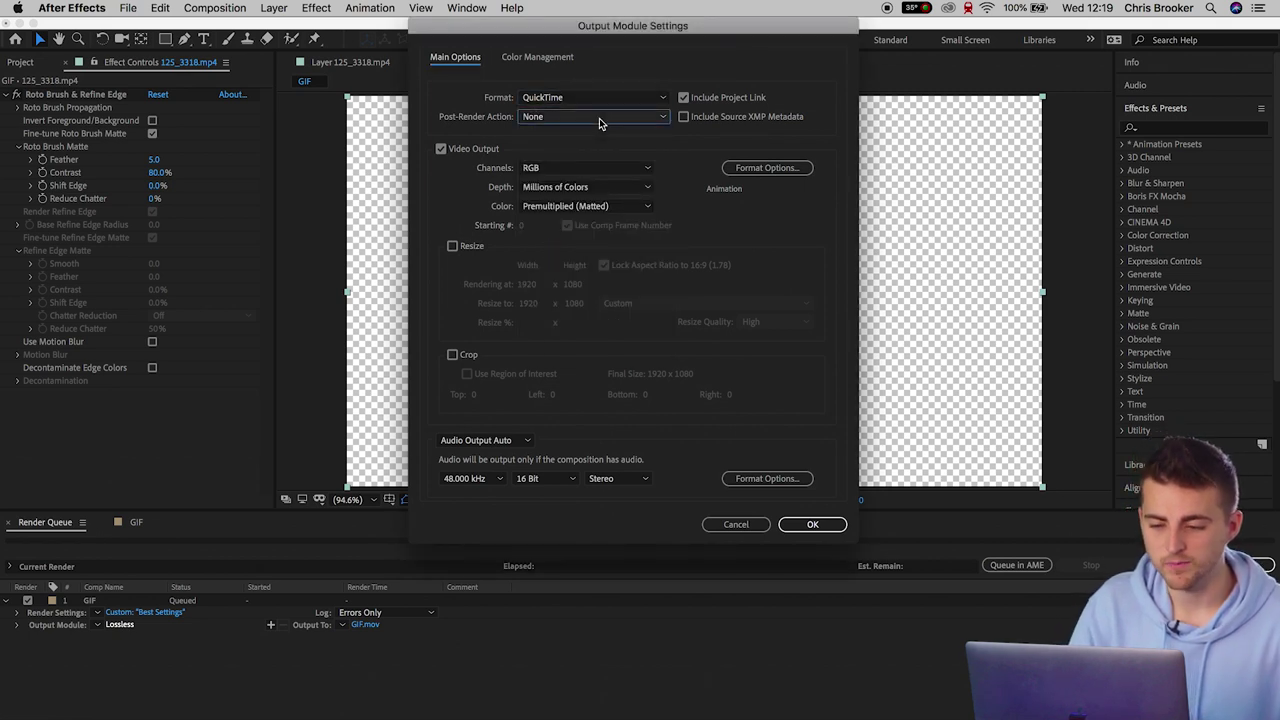
left_click(566, 169)
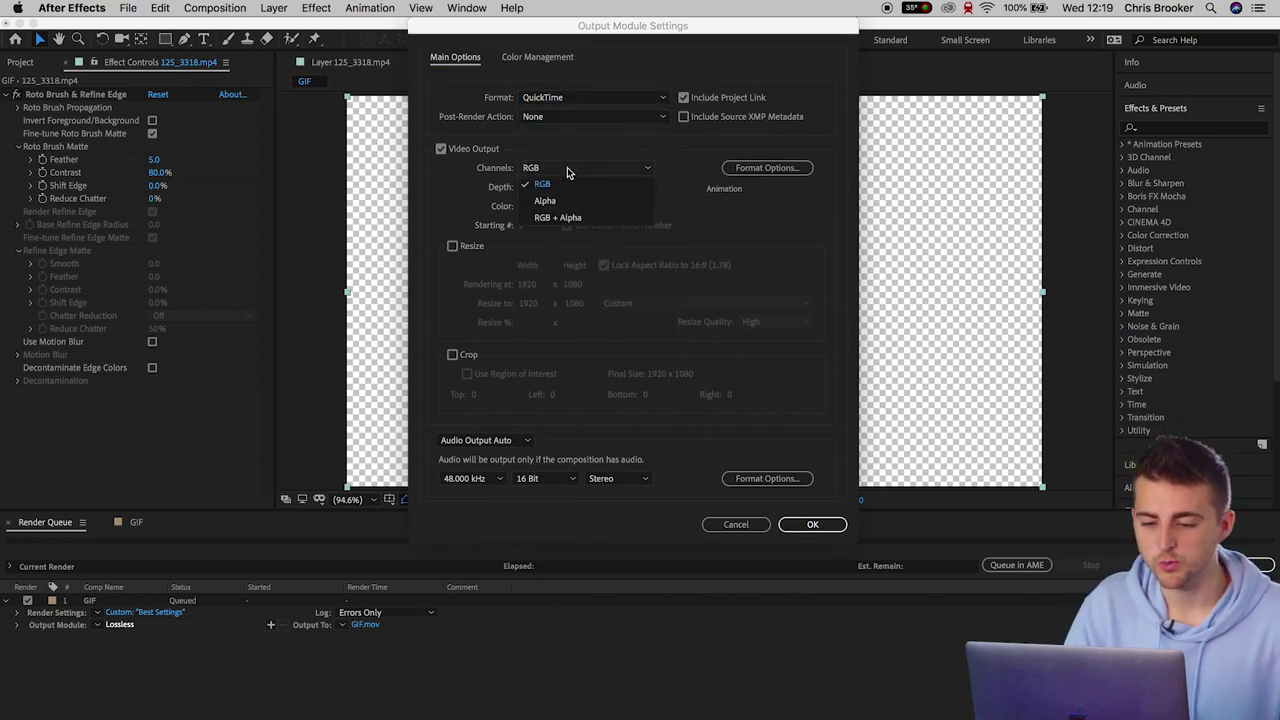
left_click(574, 220)
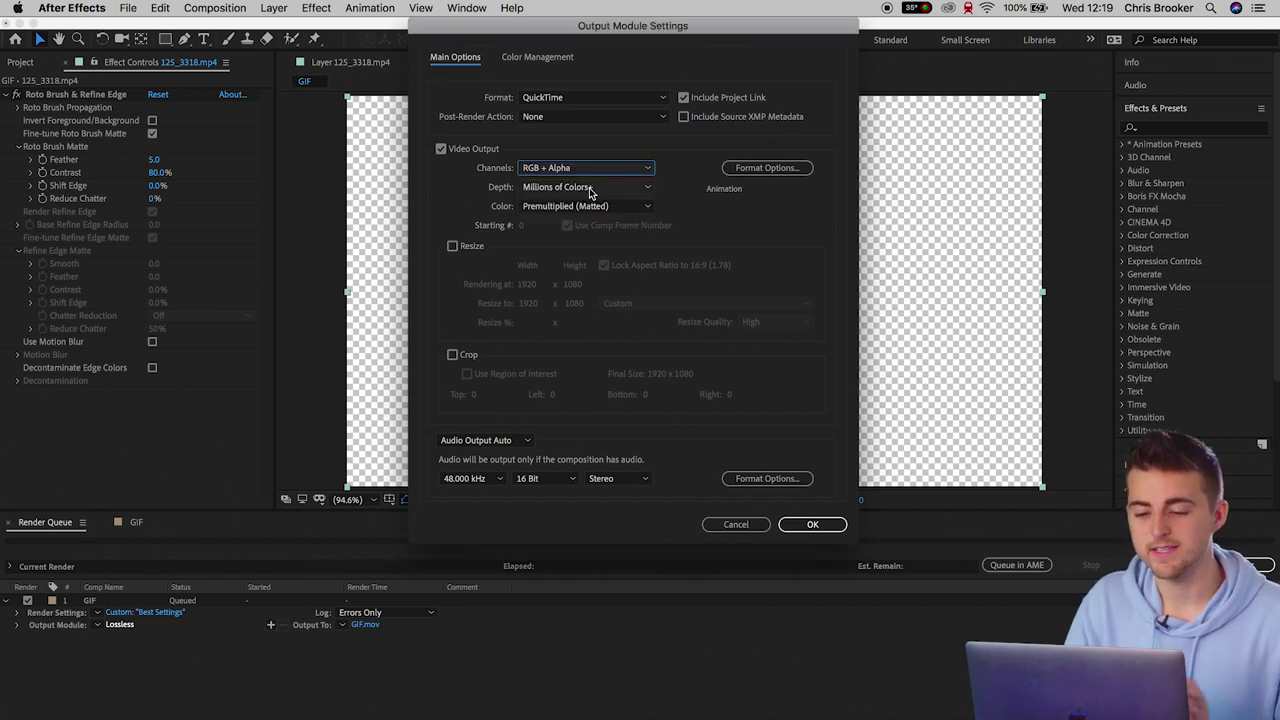
left_click(590, 190)
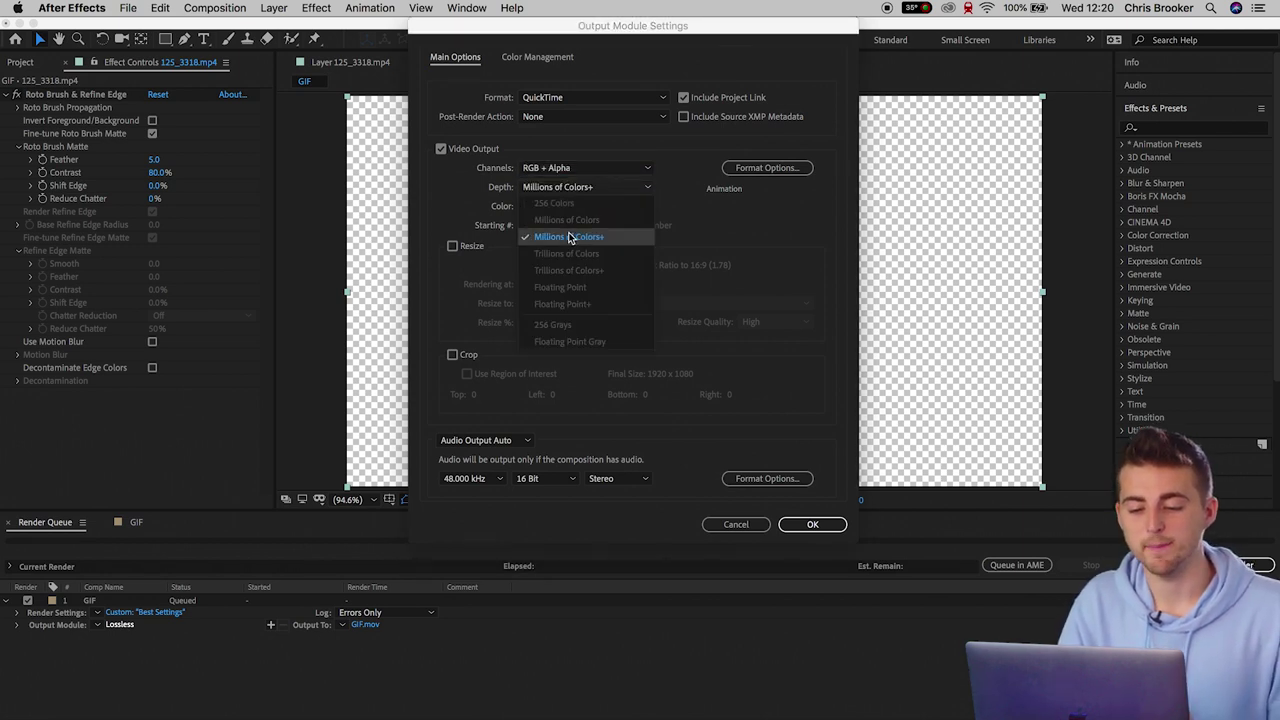
left_click(570, 237)
left_click(588, 208)
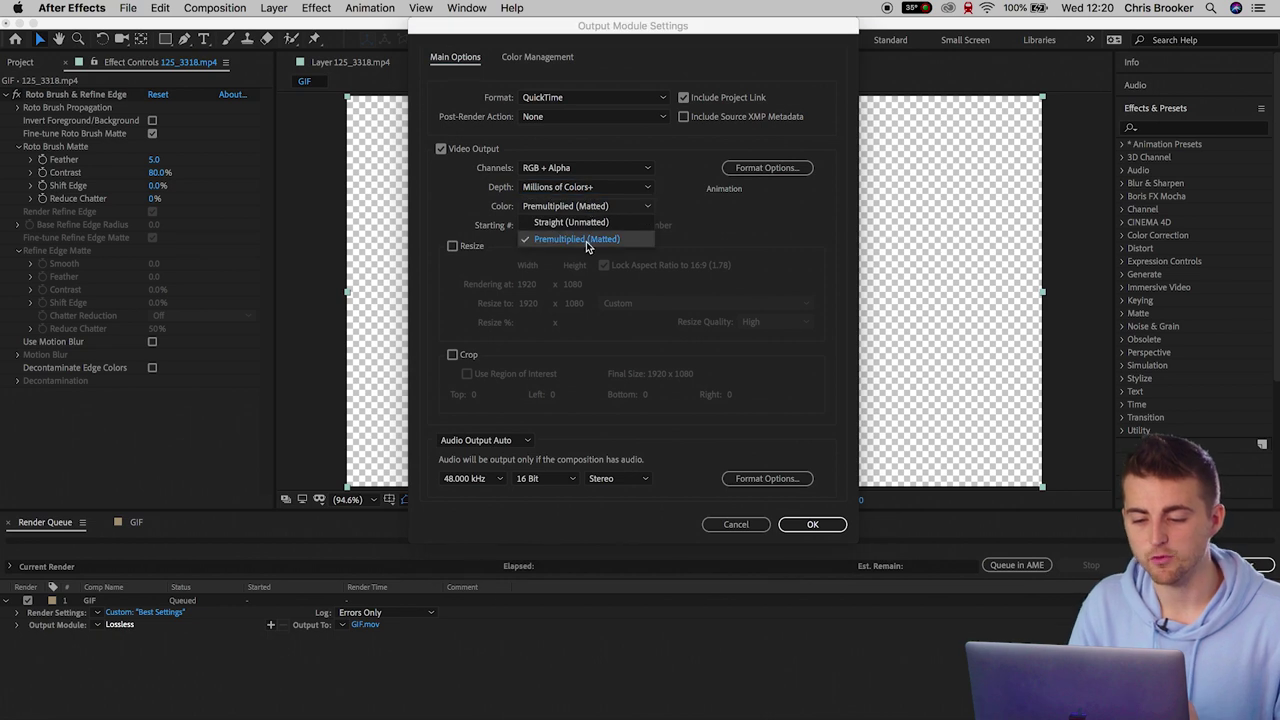
left_click(586, 240)
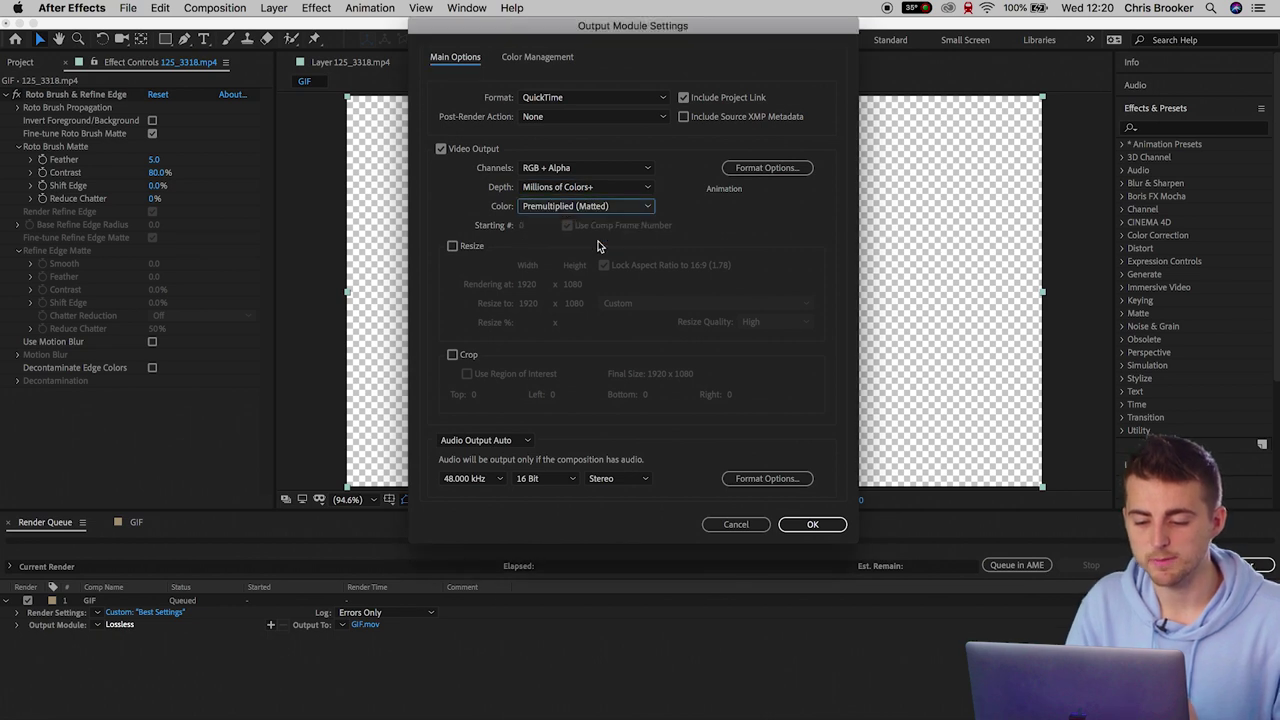
left_click(824, 529)
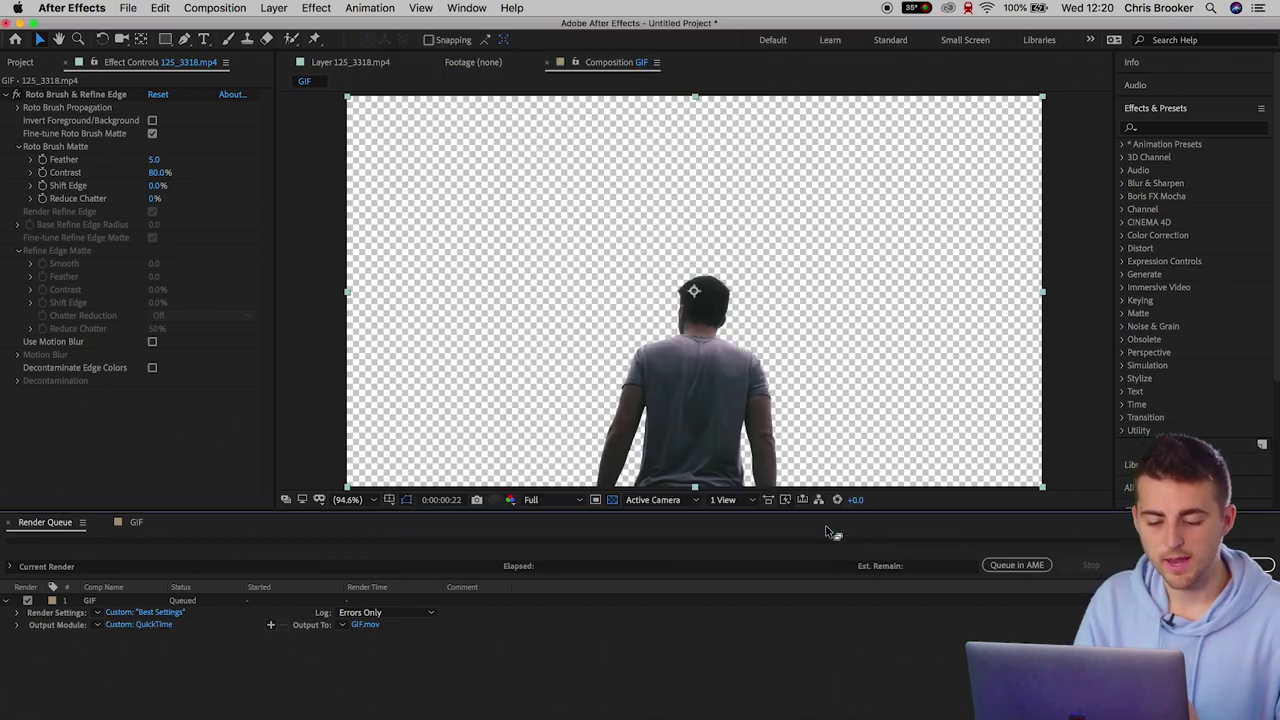
Name the output file GIF.mov and render the composition
left_click(366, 625)
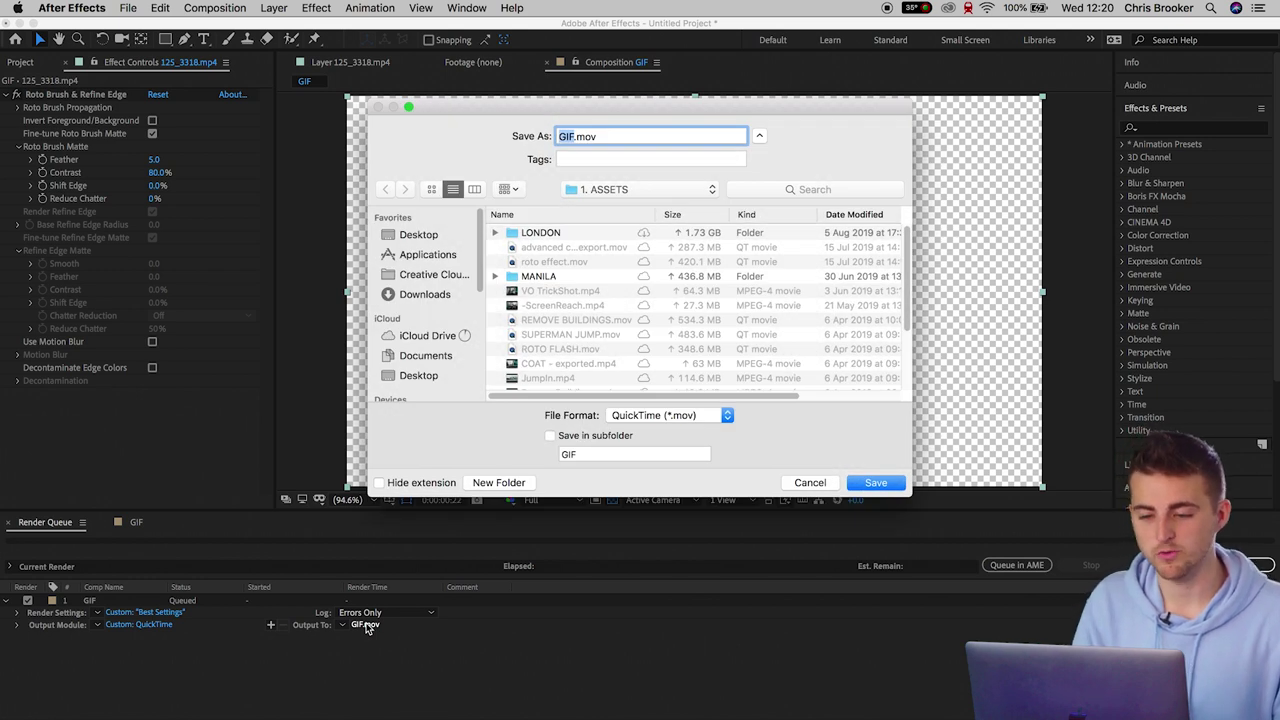
type("GIf")
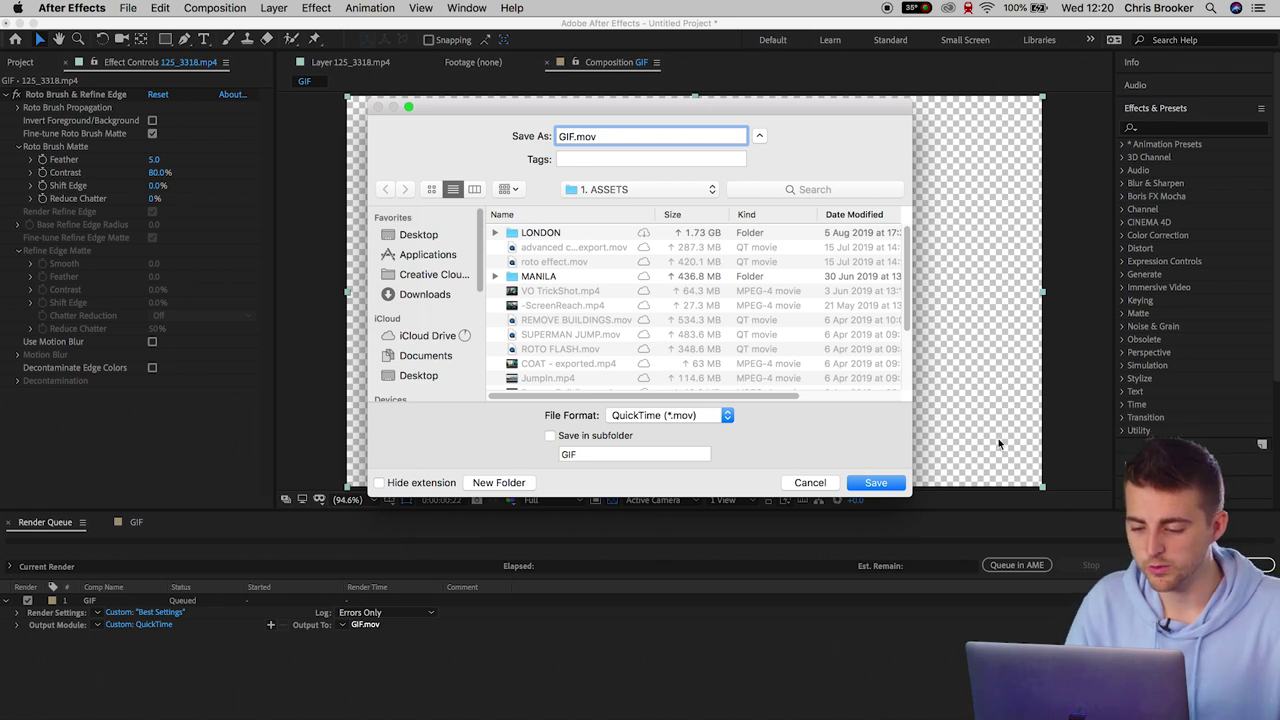
left_click(878, 486)
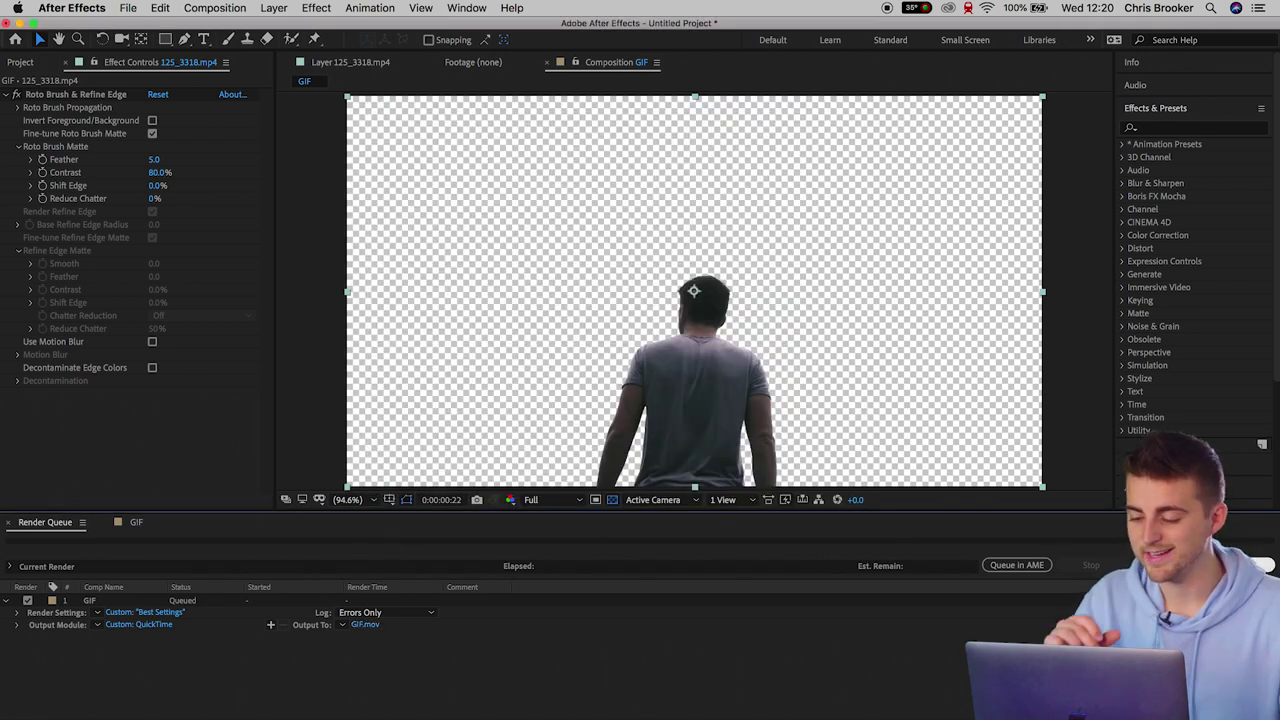
left_click(1263, 565)
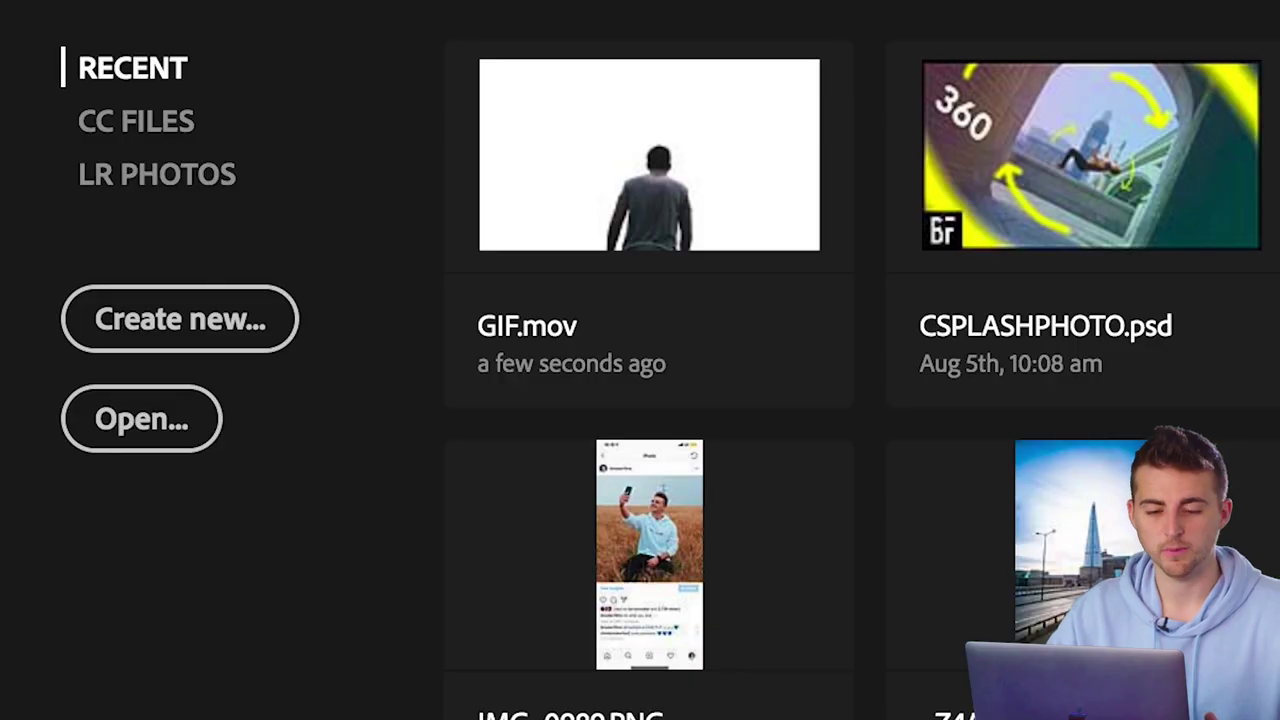
Open the rendered GIF.mov from the 1. ASSETS folder in Photoshop
left_click(148, 418)
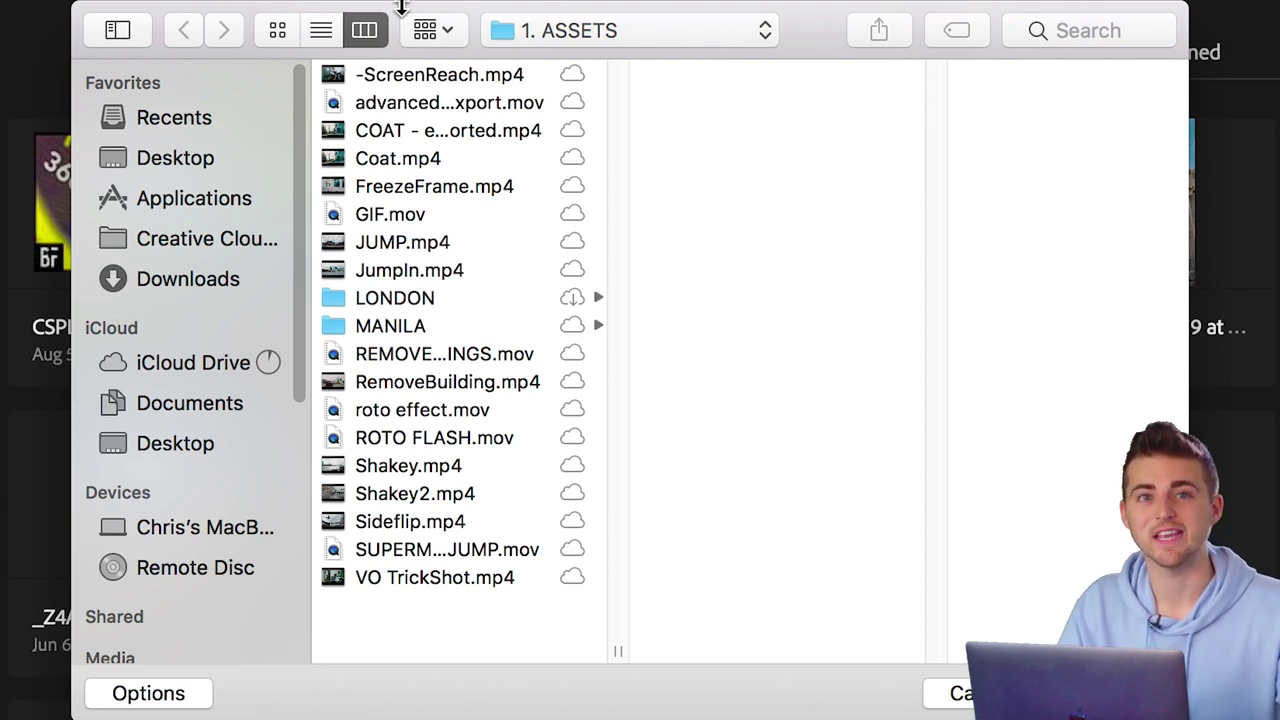
left_click(428, 214)
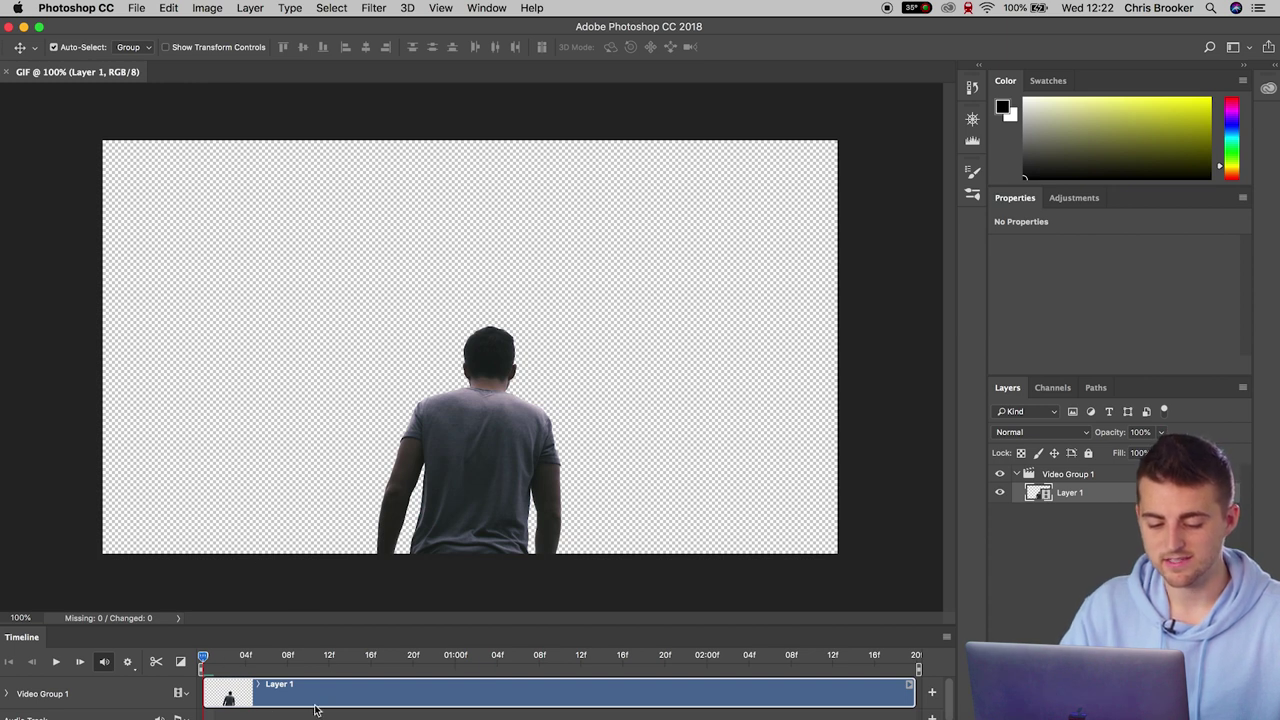
Play the clip's animation twice, then open Save for Web (Legacy)
key("space")
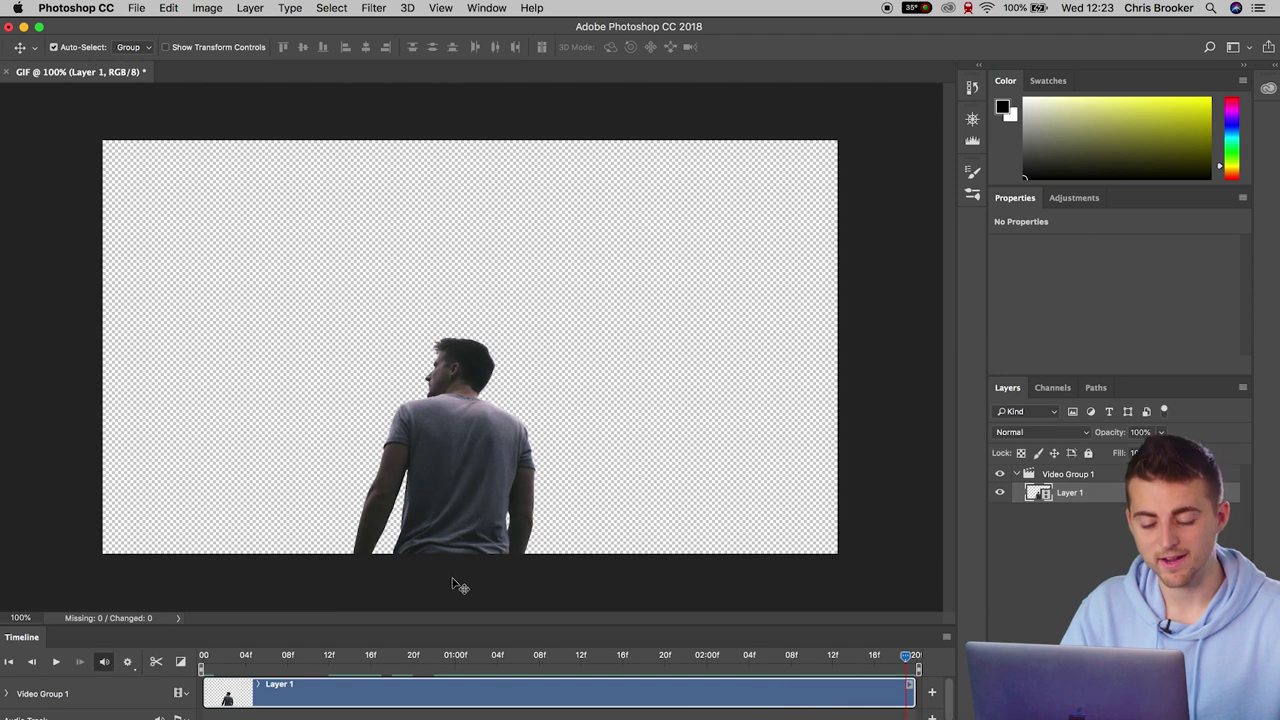
key("space")
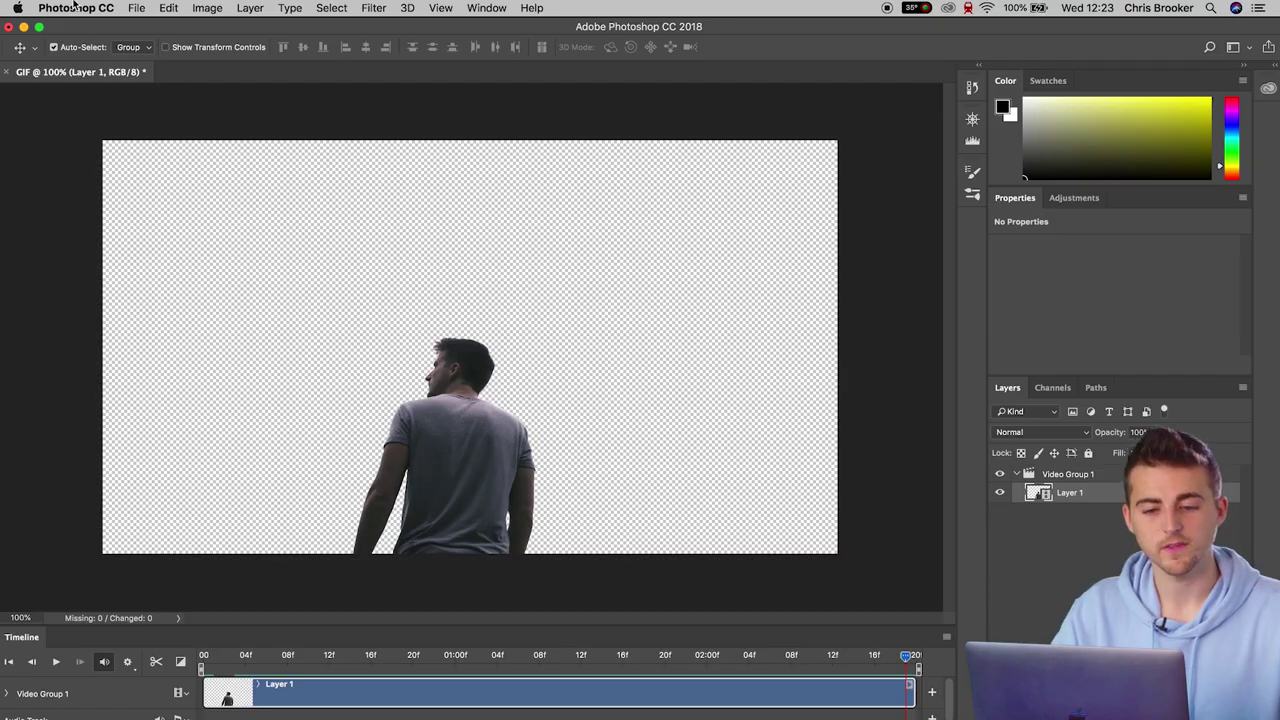
left_click(135, 8)
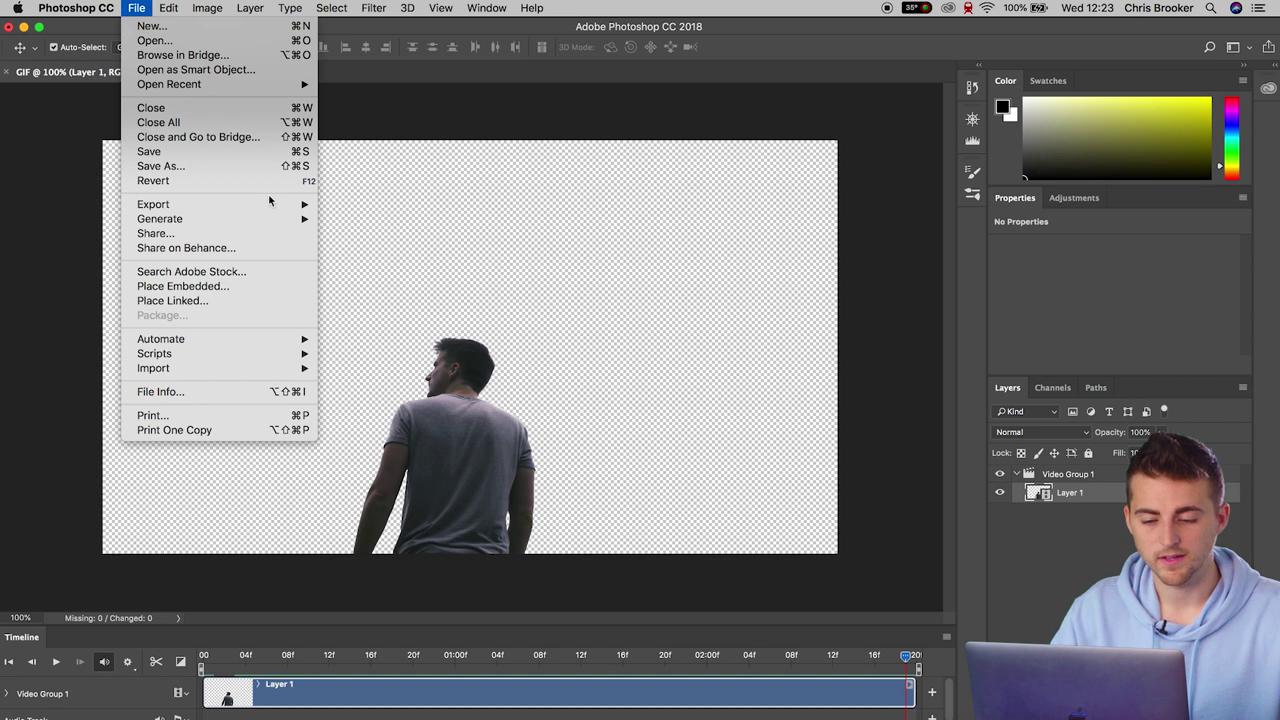
mouse_move(269, 201)
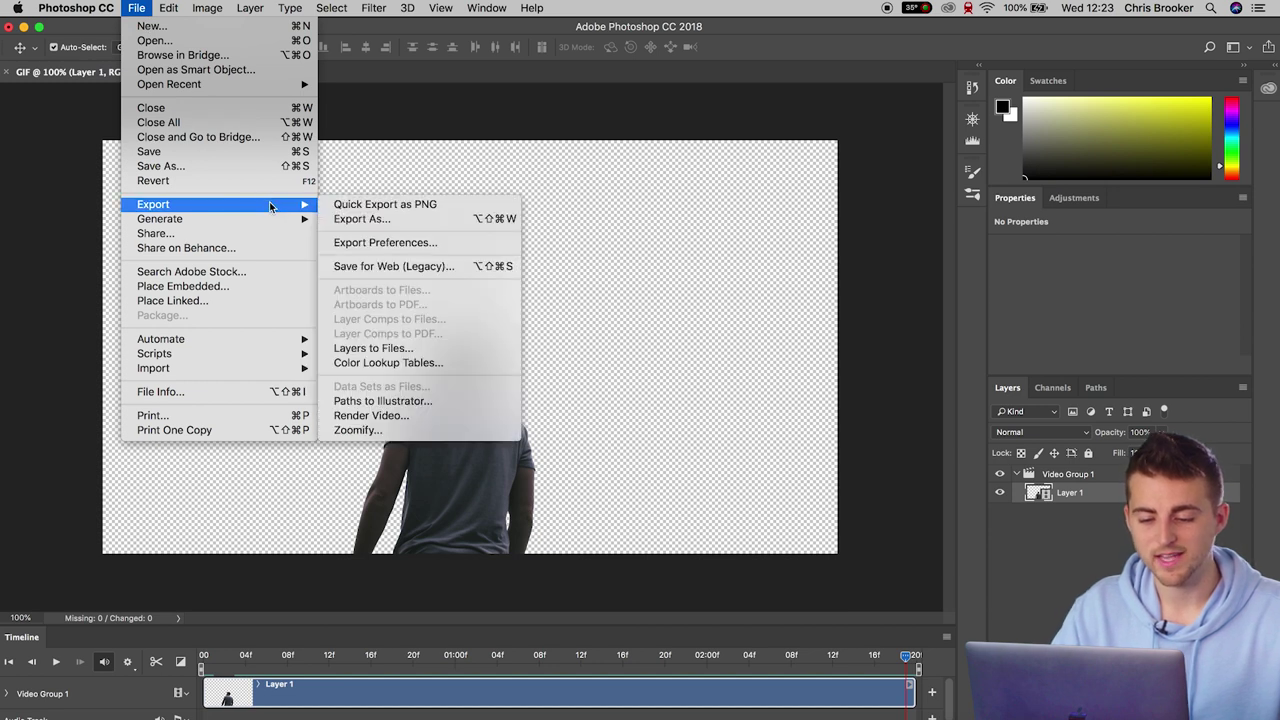
left_click(458, 265)
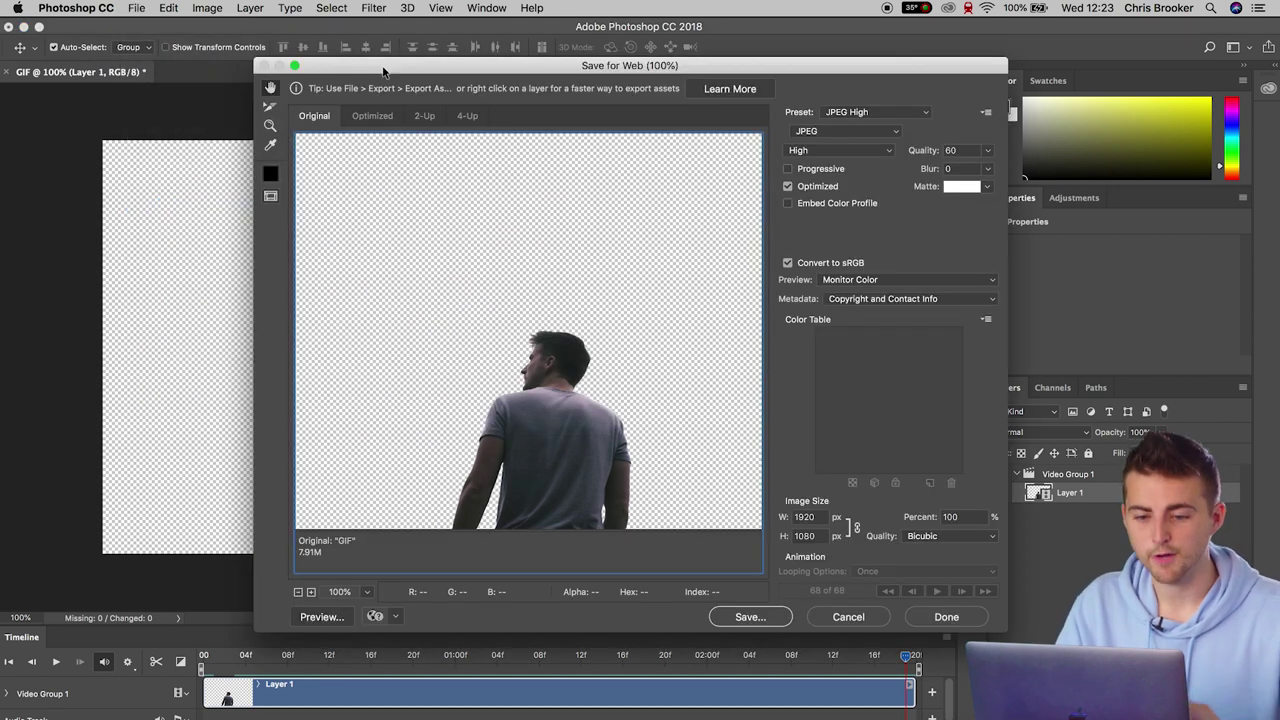
Choose the GIF 128 Dithered preset with Transparency checked and No Transparency Dither
left_click(356, 122)
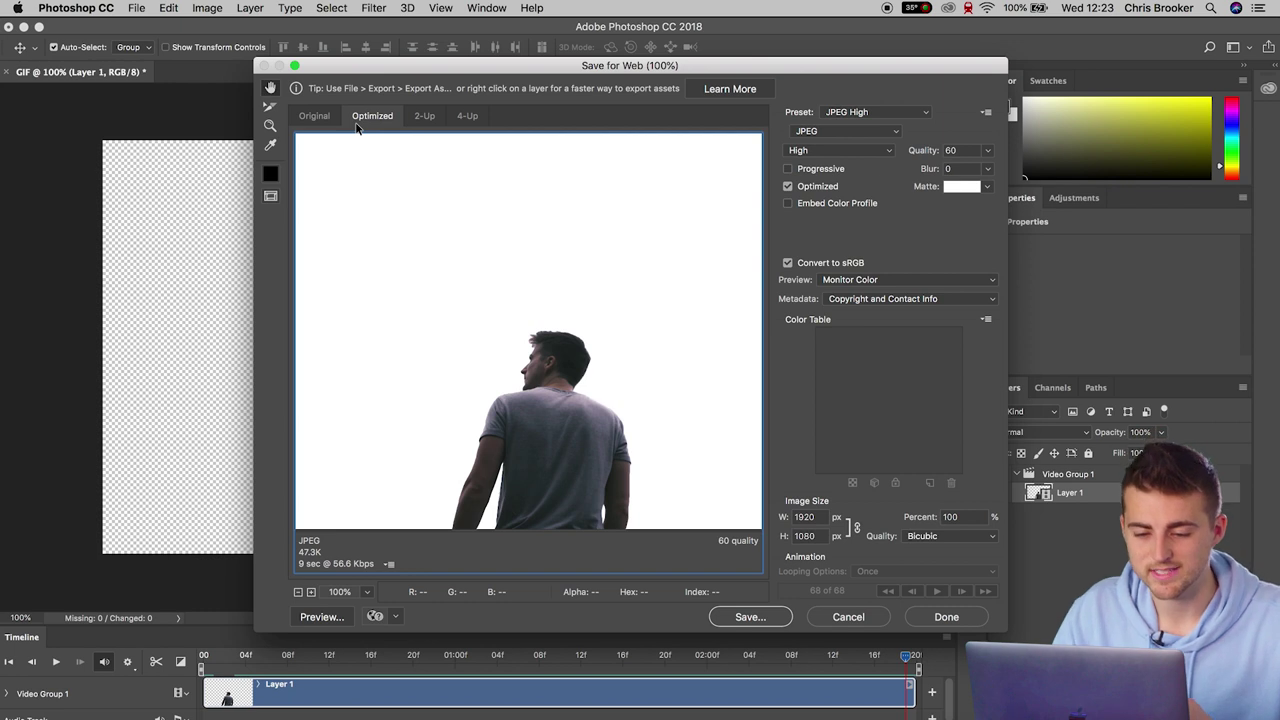
left_click(322, 123)
left_click_drag(487, 367, 524, 392)
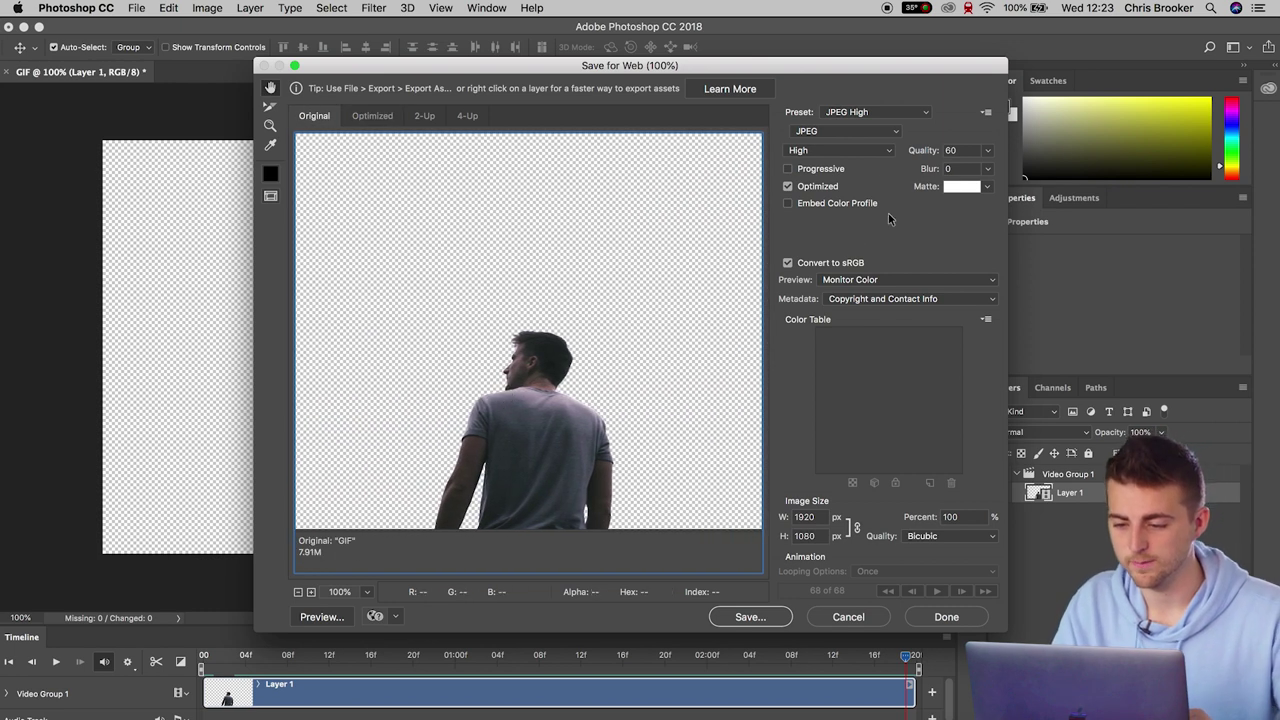
left_click(878, 112)
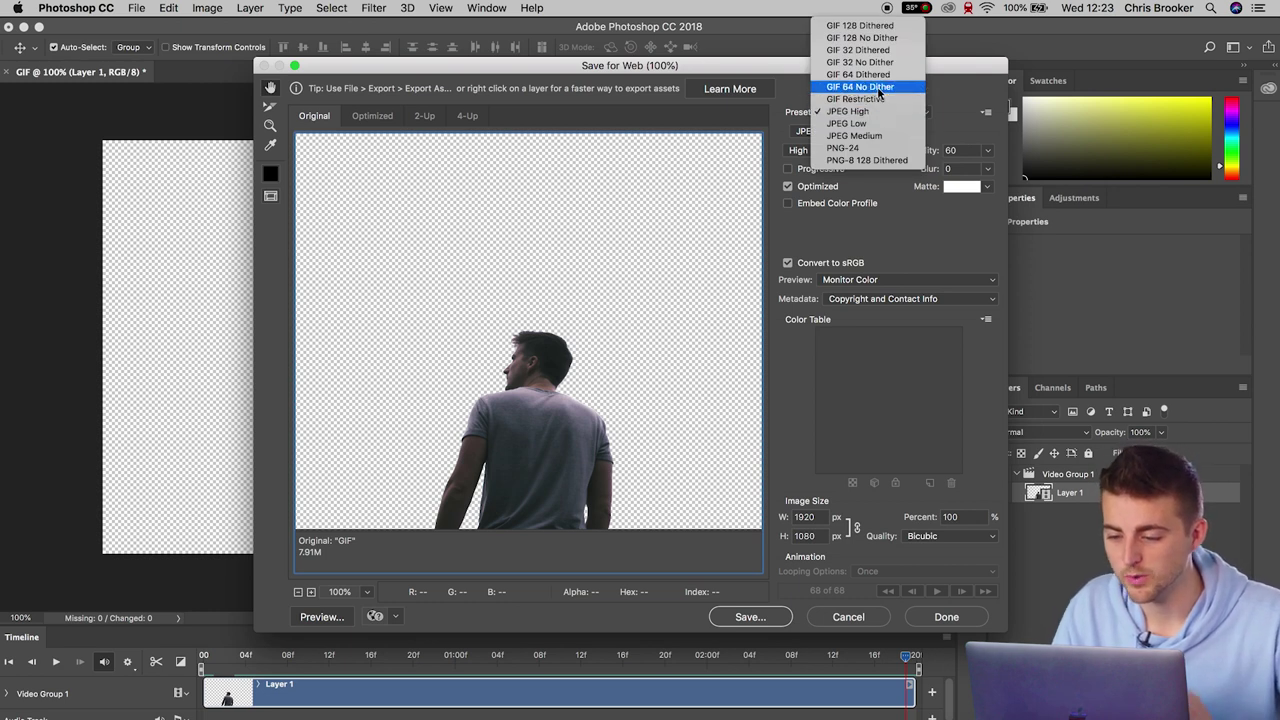
left_click(862, 26)
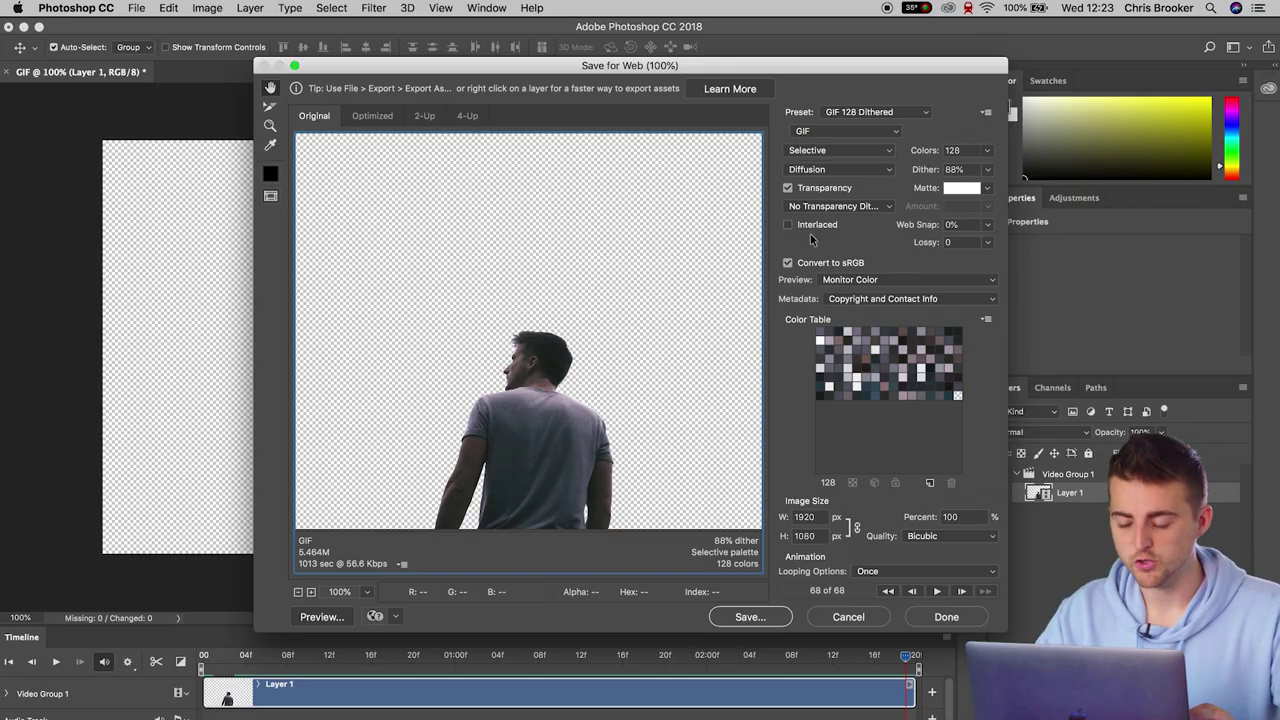
left_click(788, 188)
left_click(789, 189)
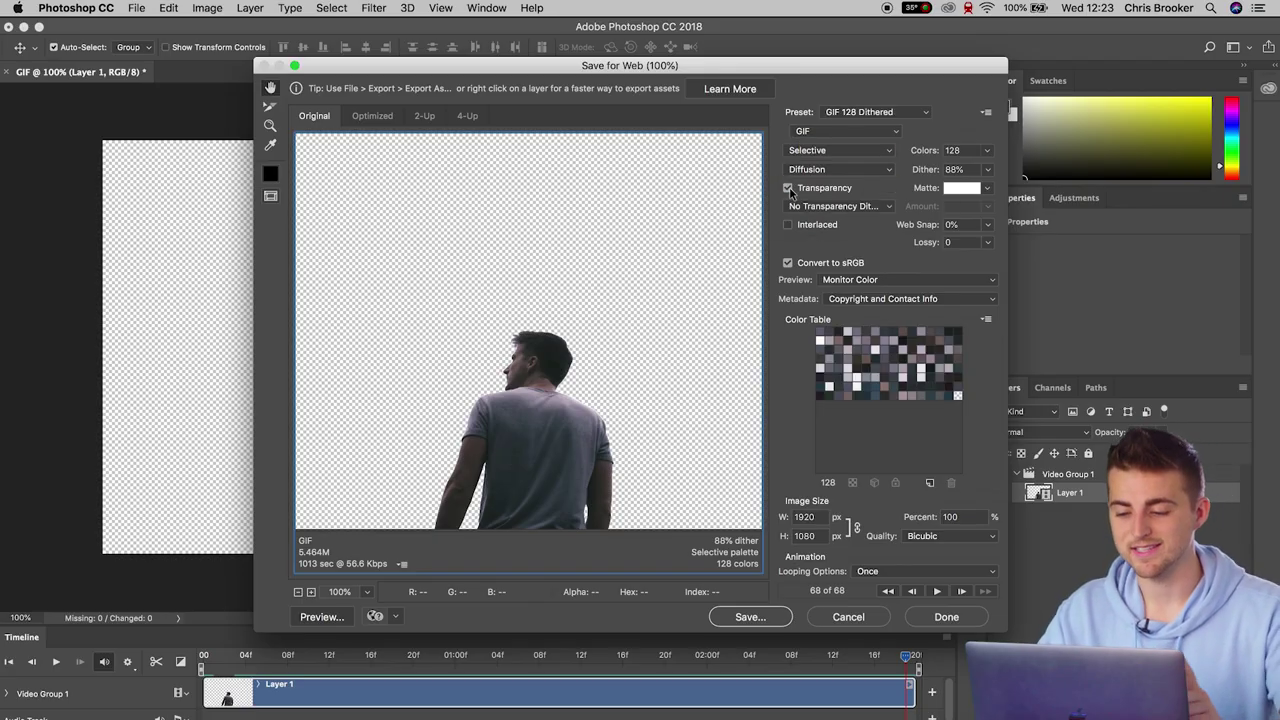
left_click(830, 206)
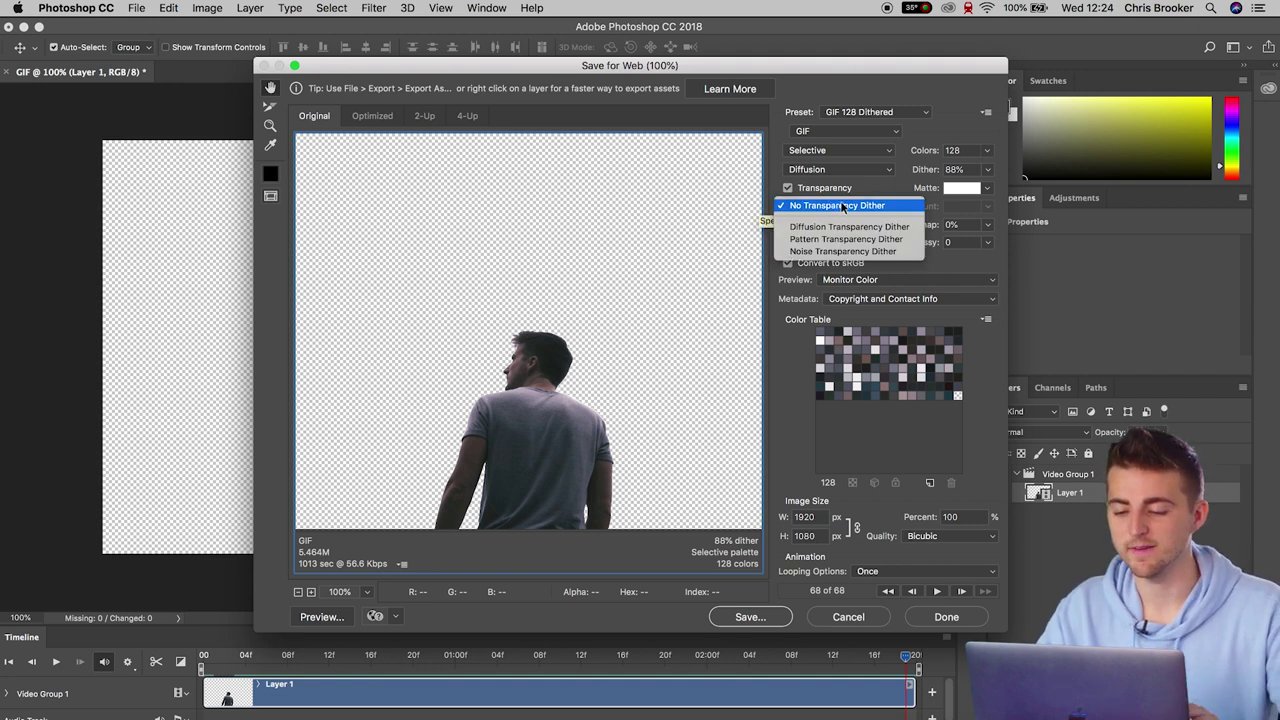
left_click(842, 206)
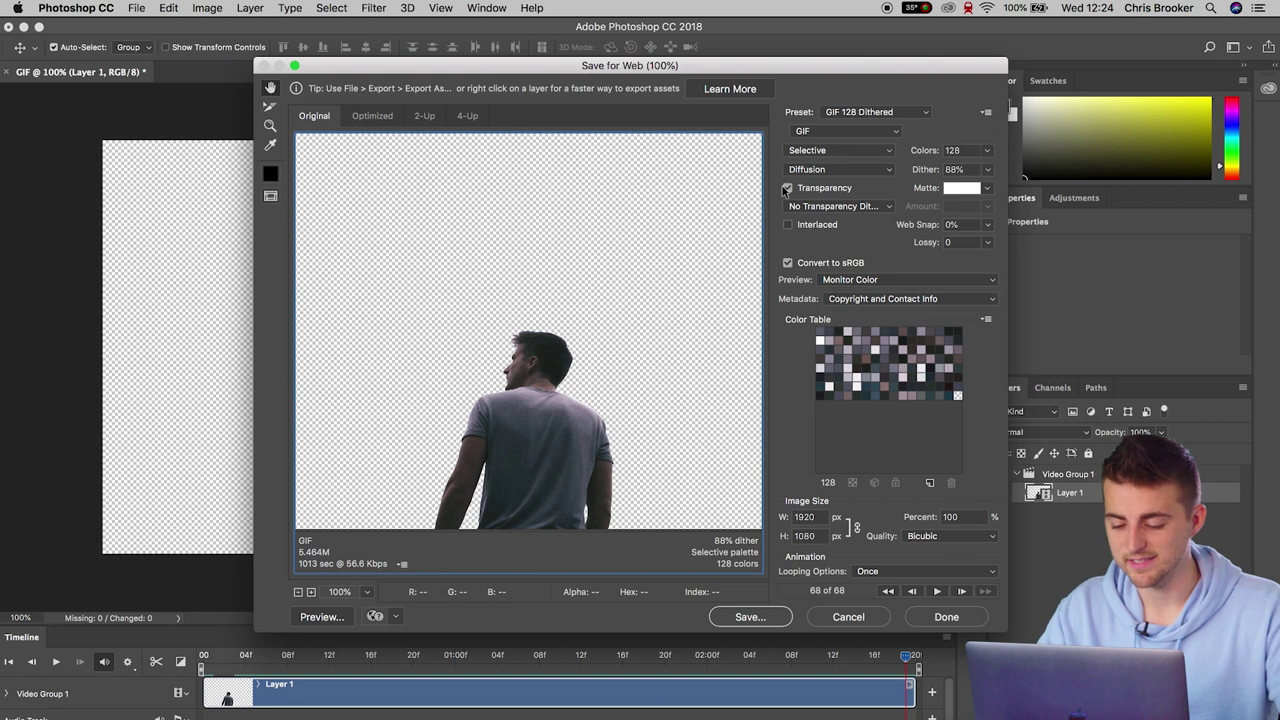
Save the animation into 1. ASSETS under the file name GIF-EXPORT.gif
left_click(750, 617)
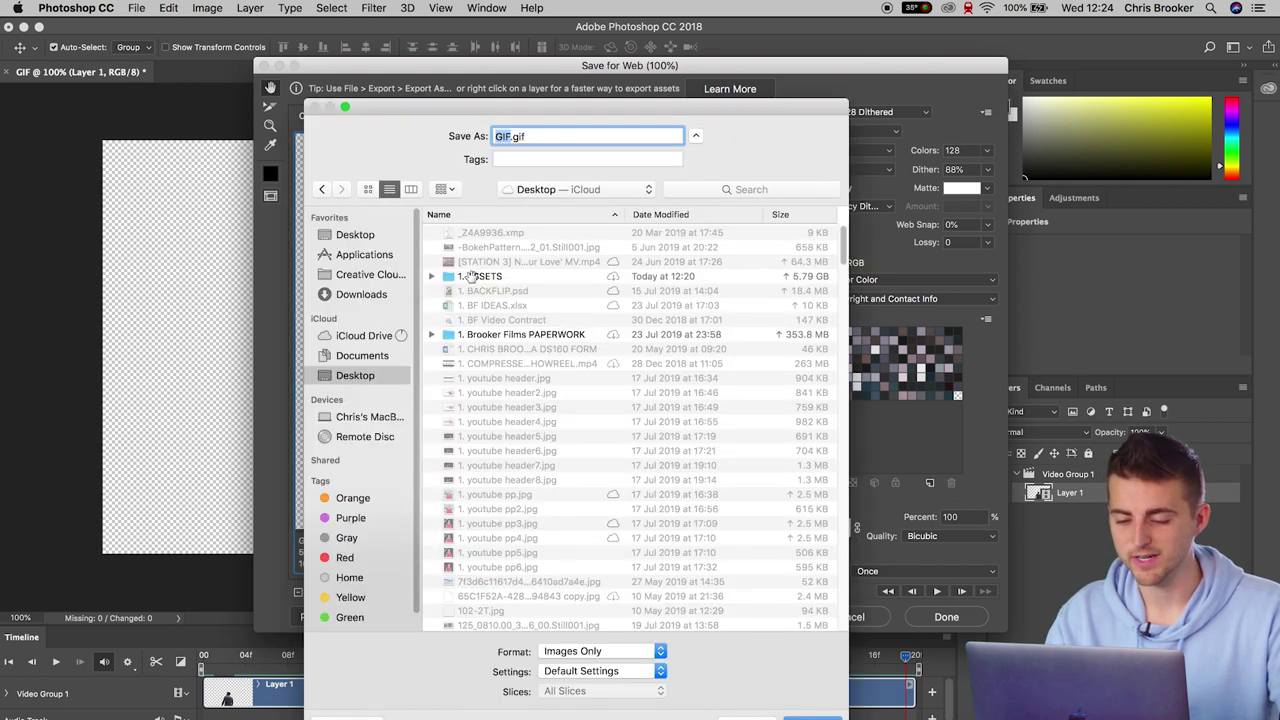
double_click(463, 278)
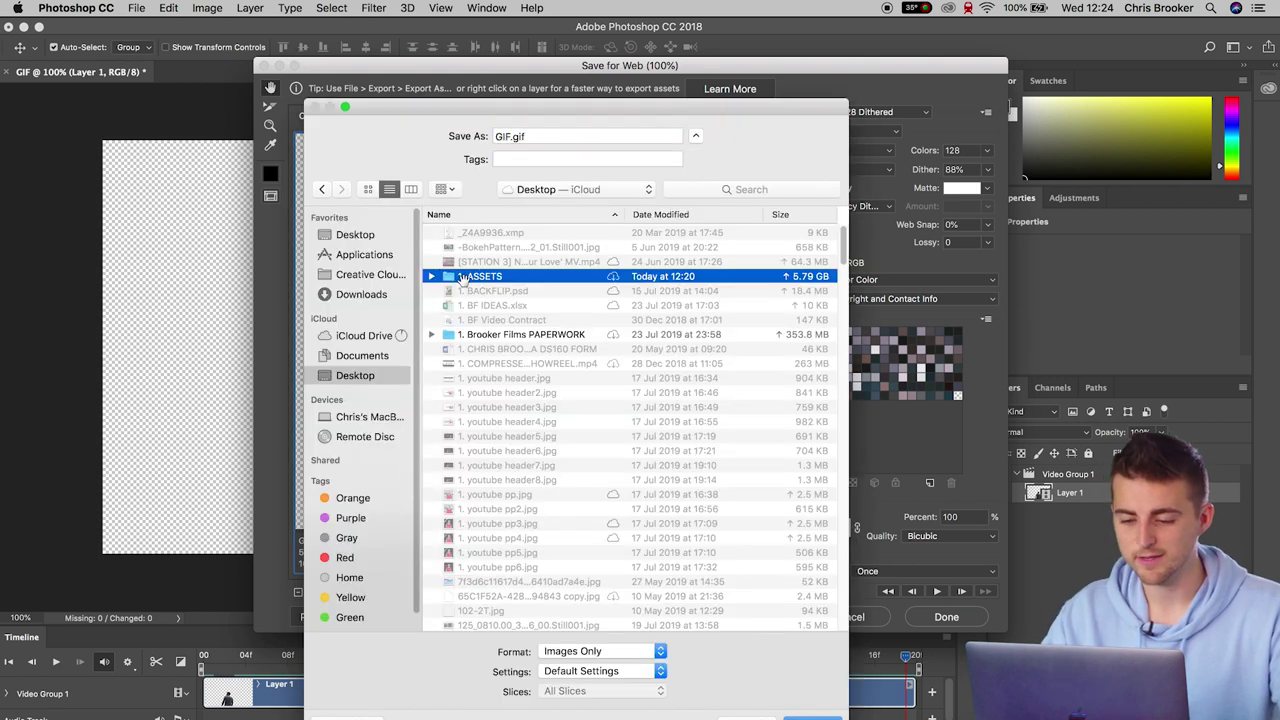
left_click(511, 138)
type("-EXPORT")
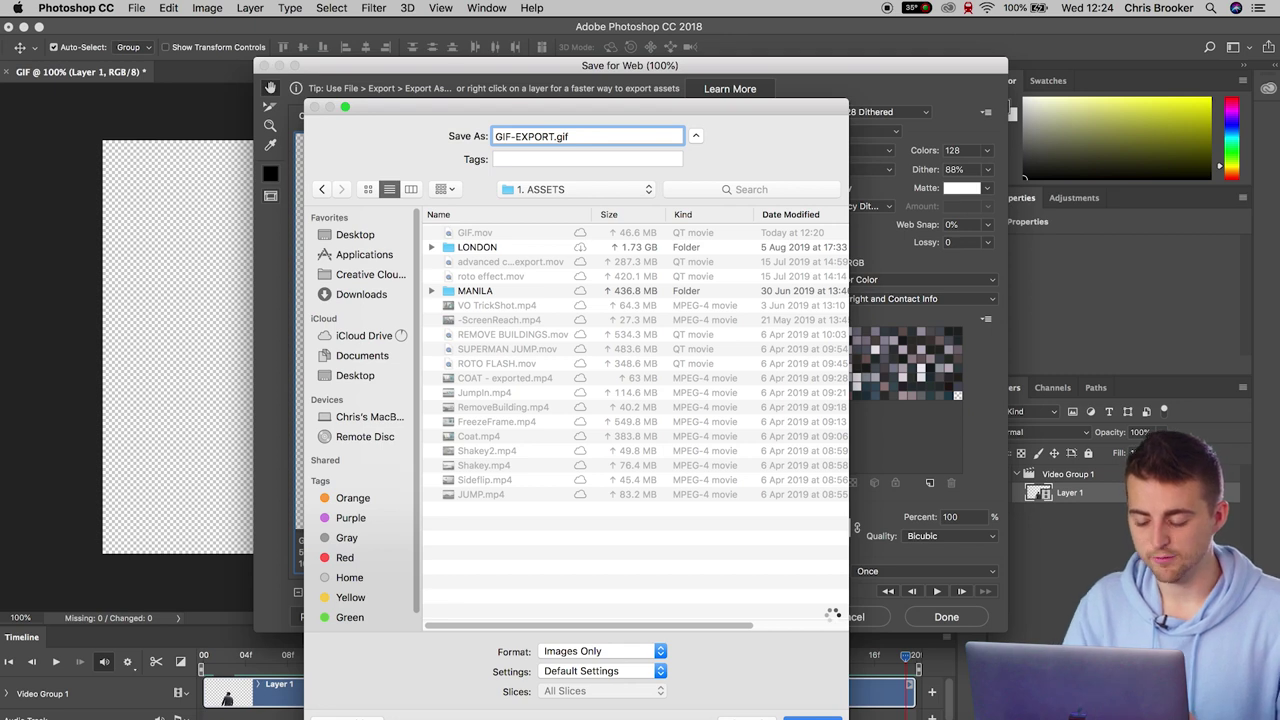
key("Return")
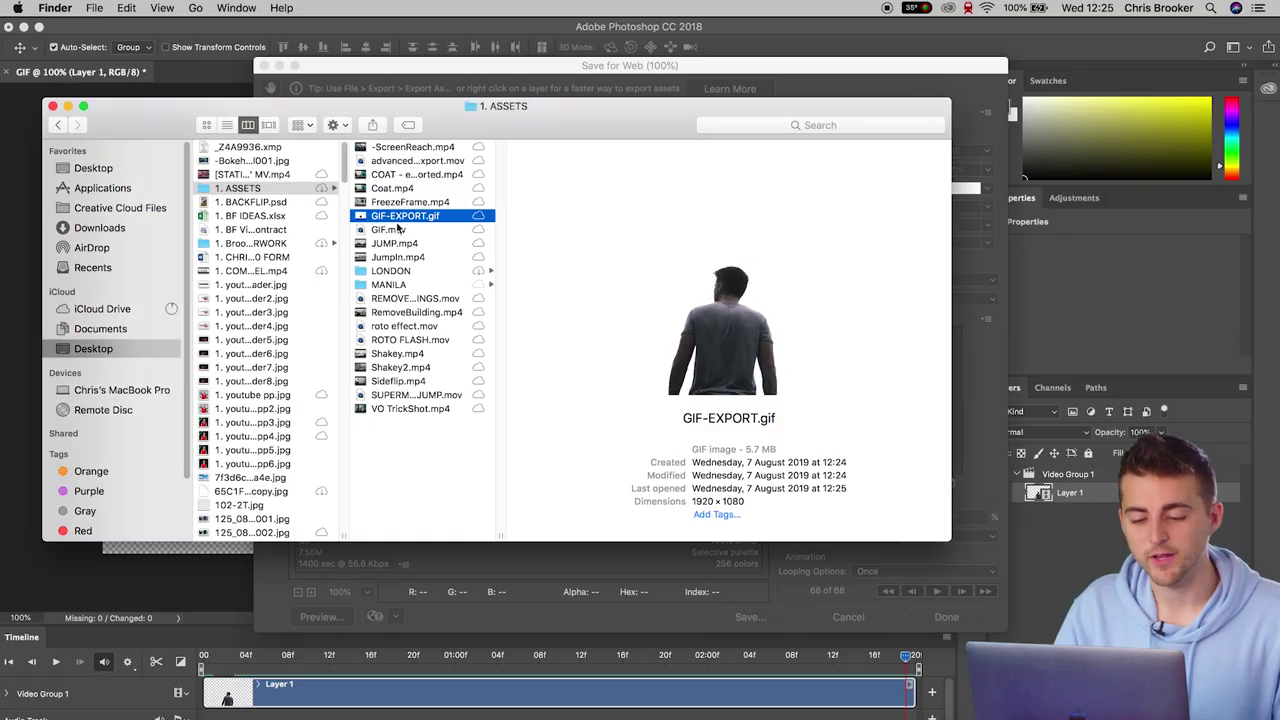
Open GIF-EXPORT.gif from the 1. ASSETS folder in Google Chrome to play the cut-out man
right_click(401, 216)
mouse_move(500, 238)
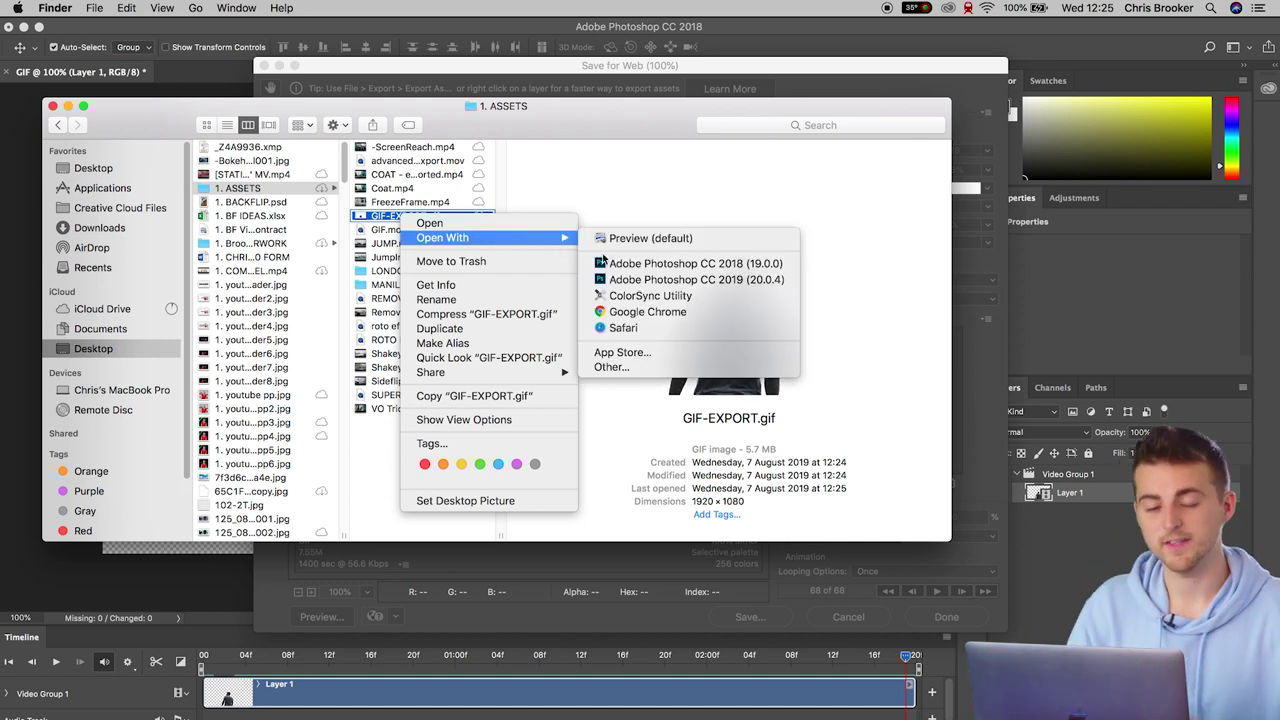
left_click(648, 311)
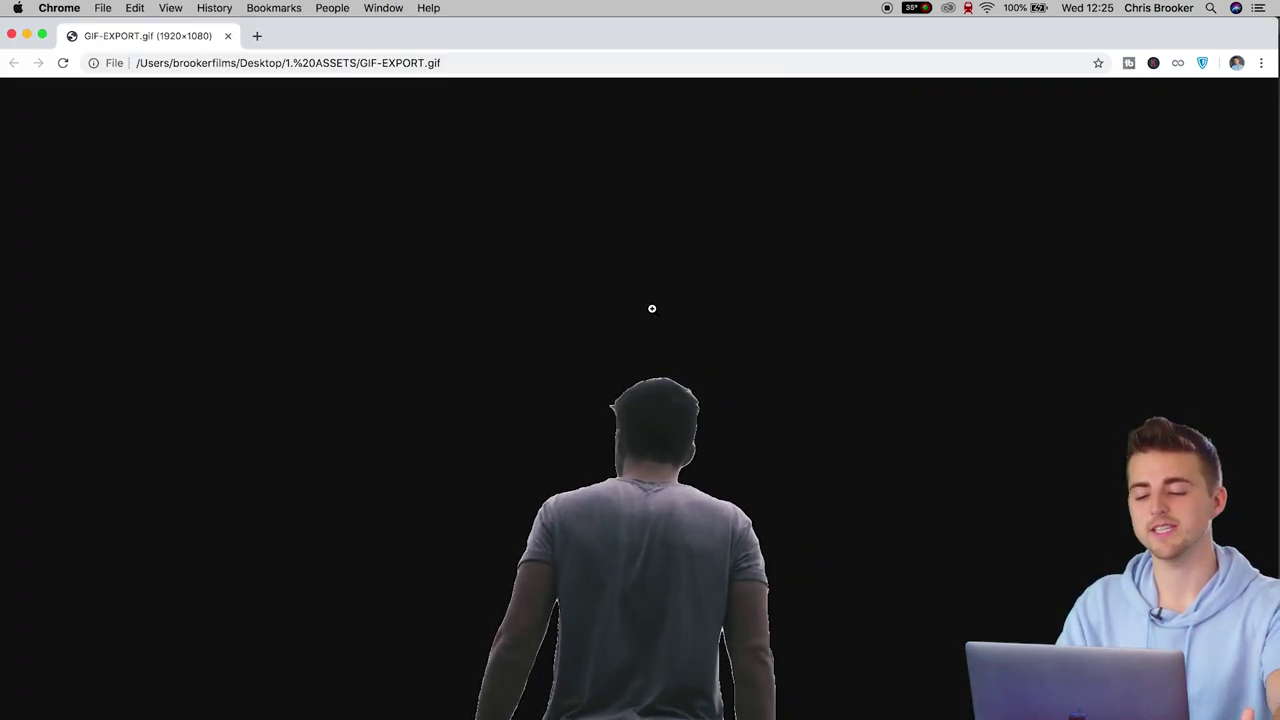